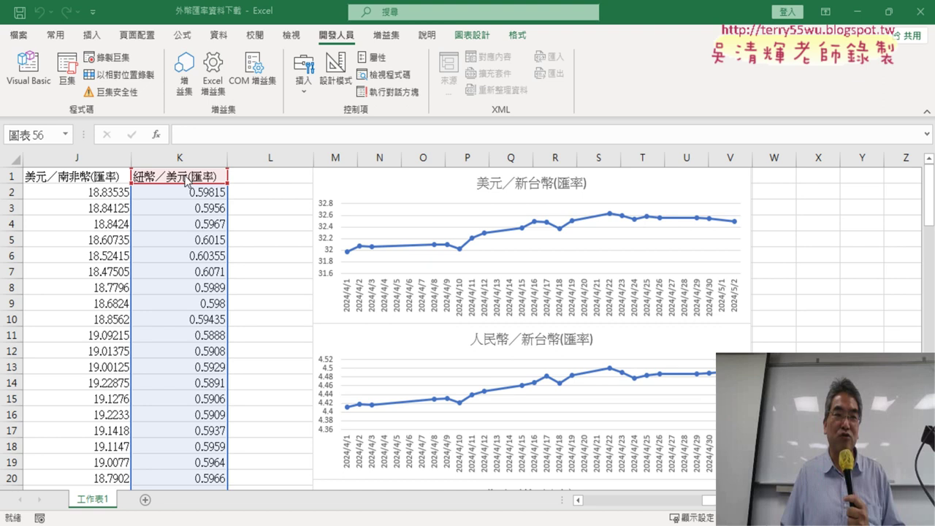
- Open the VBA Editor and delete the old body of the 全部折線圖 procedure
left_click(24, 82)
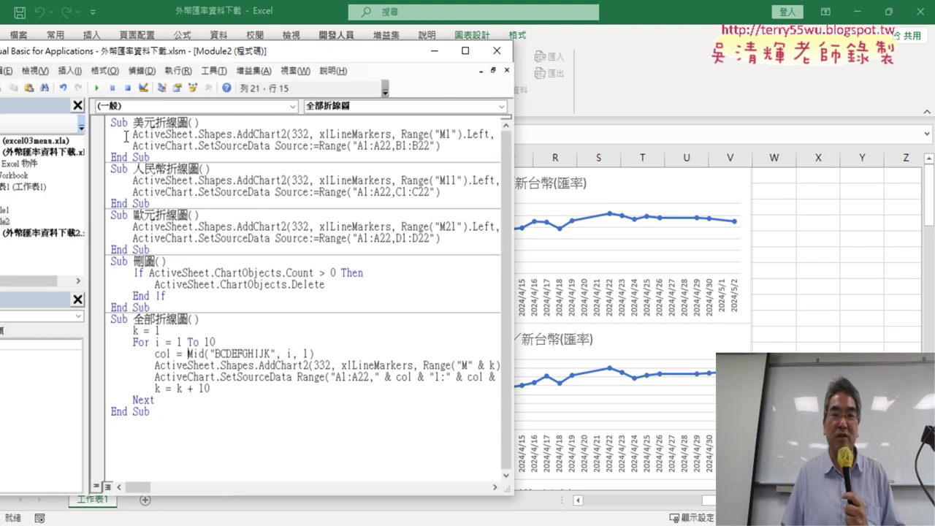
left_click_drag(159, 415, 188, 322)
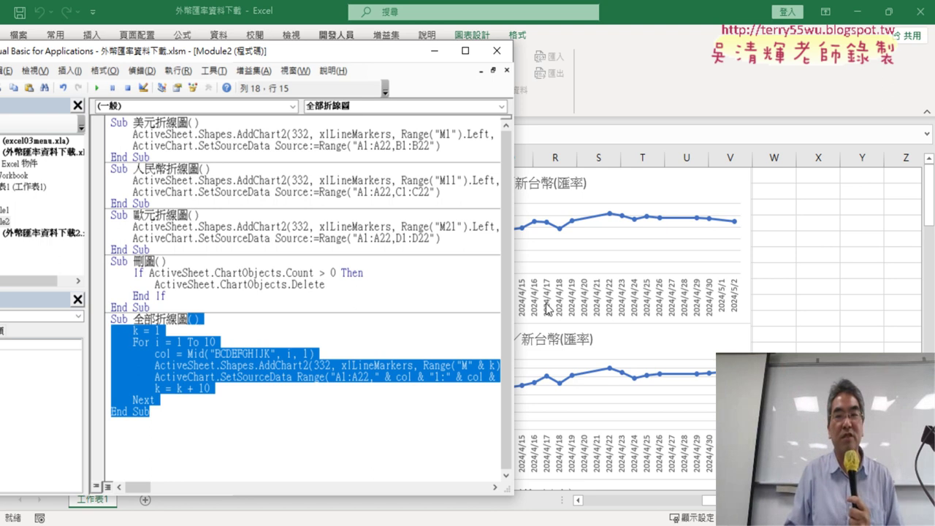
mouse_move(512, 288)
left_mouse_down()
mouse_move(781, 285)
mouse_move(859, 272)
left_mouse_up()
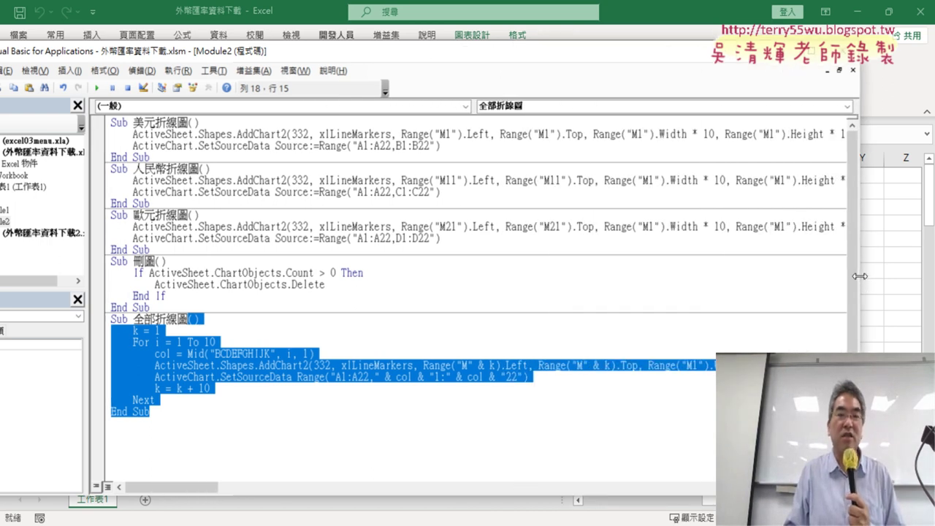
key("Delete")
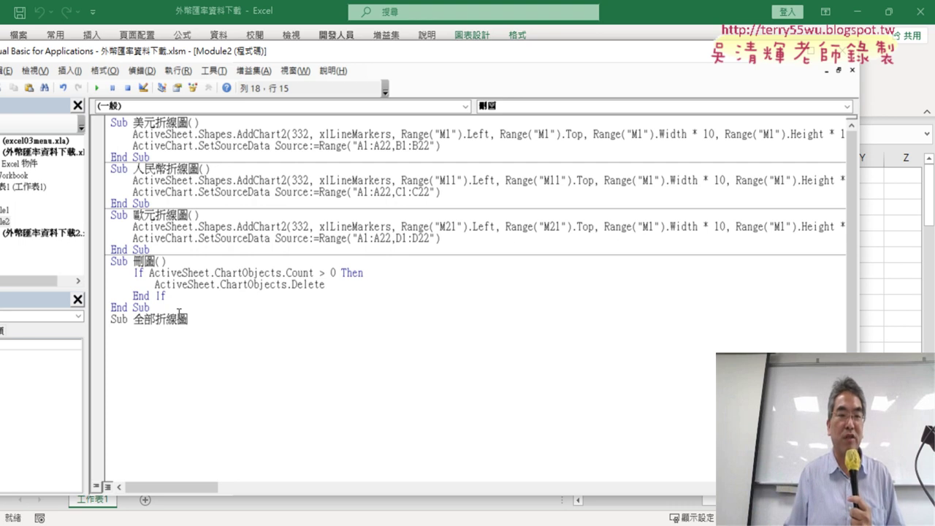
- Complete 'Sub 全部折線圖()' with End Sub, then select the two chart lines of 美元折線圖
left_click_drag(214, 320, 244, 309)
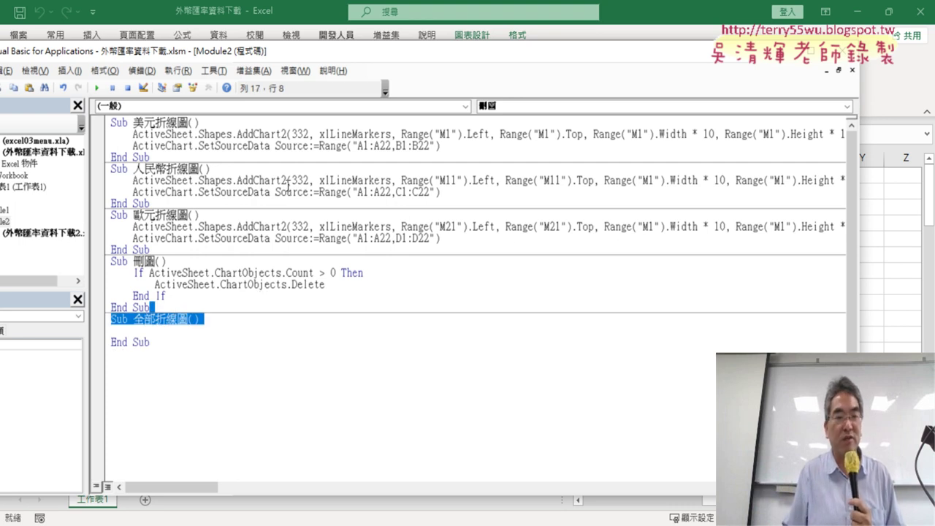
left_click(197, 322)
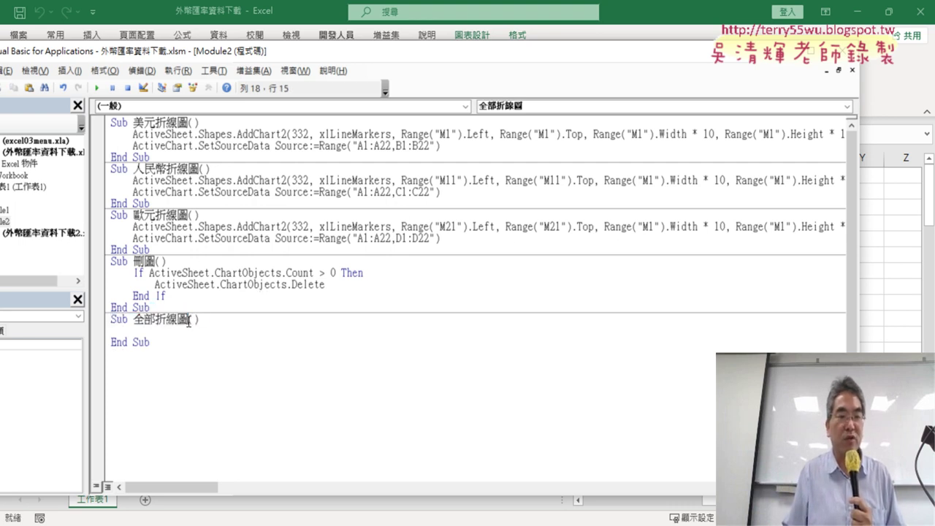
left_click_drag(149, 342, 110, 319)
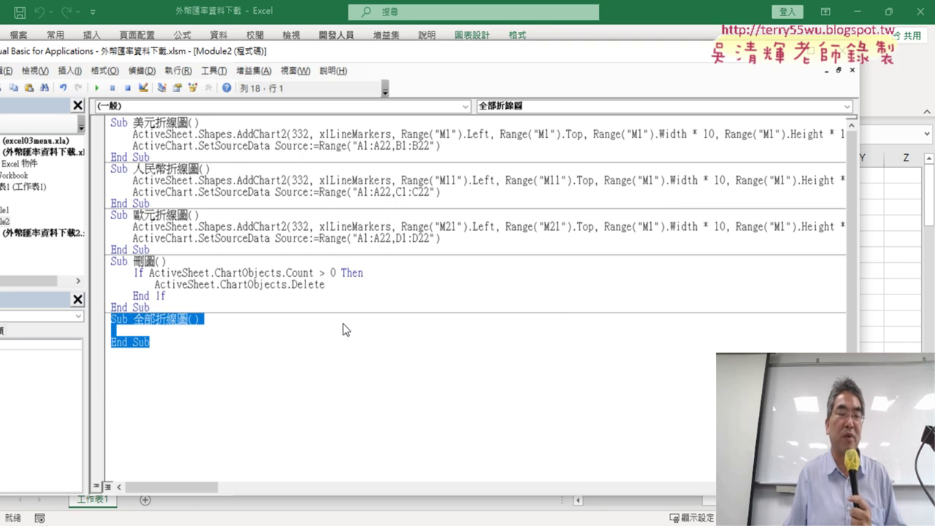
left_click(150, 332)
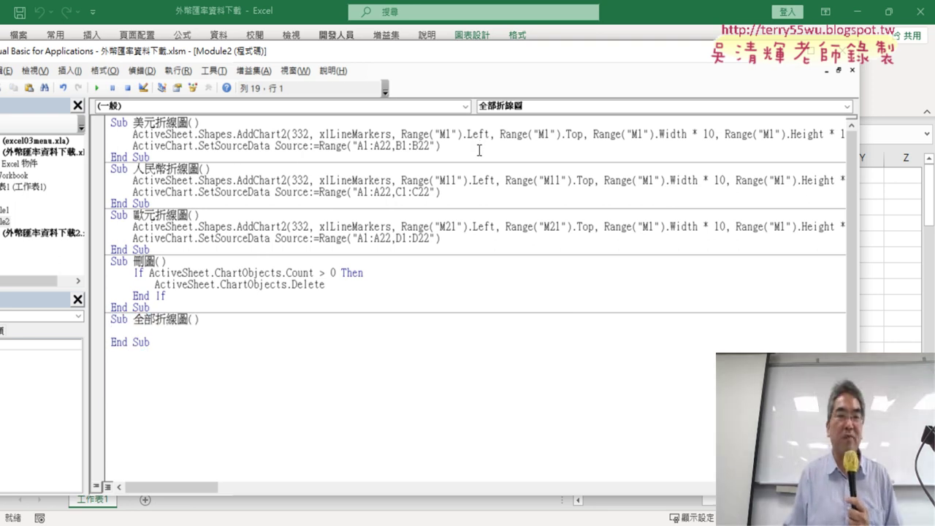
left_click_drag(479, 146, 95, 137)
key("ctrl+c")
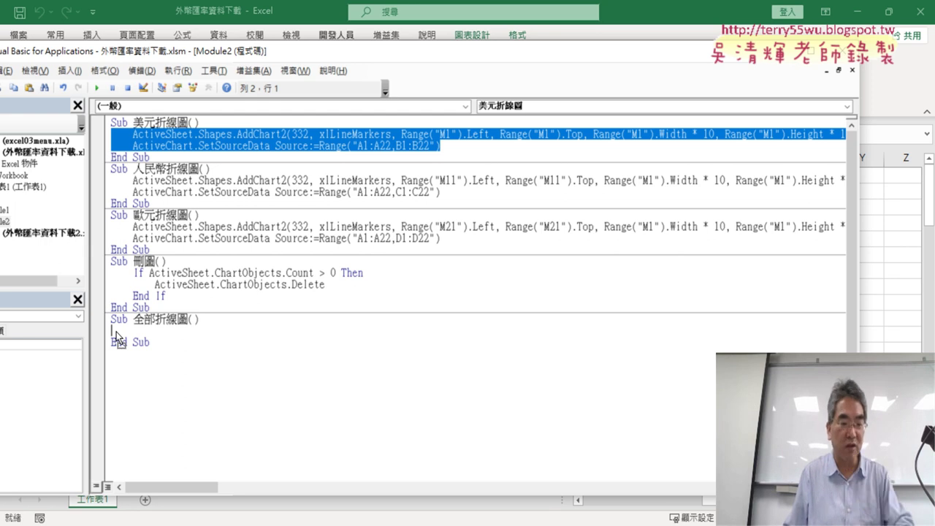
- Paste the AddChart2 and SetSourceData lines from 美元折線圖 into 全部折線圖
left_click(124, 330)
key("ctrl+v")
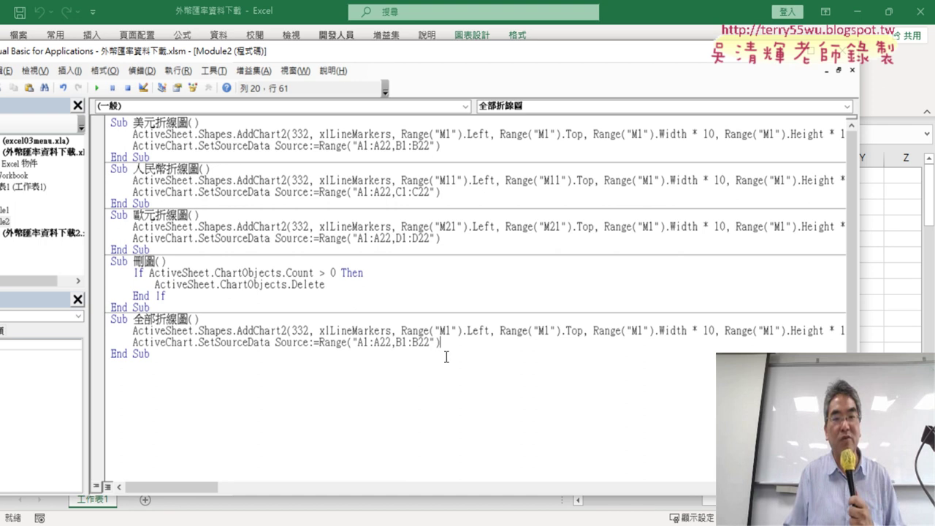
key("ctrl+shift+Left")
key("ctrl+shift+Left")
key("ctrl+shift+Left")
key("ctrl+shift+Left")
key("ctrl+shift+Left")
key("ctrl+shift+Left")
key("ctrl+shift+Left")
key("ctrl+shift+Left")
key("shift+Up")
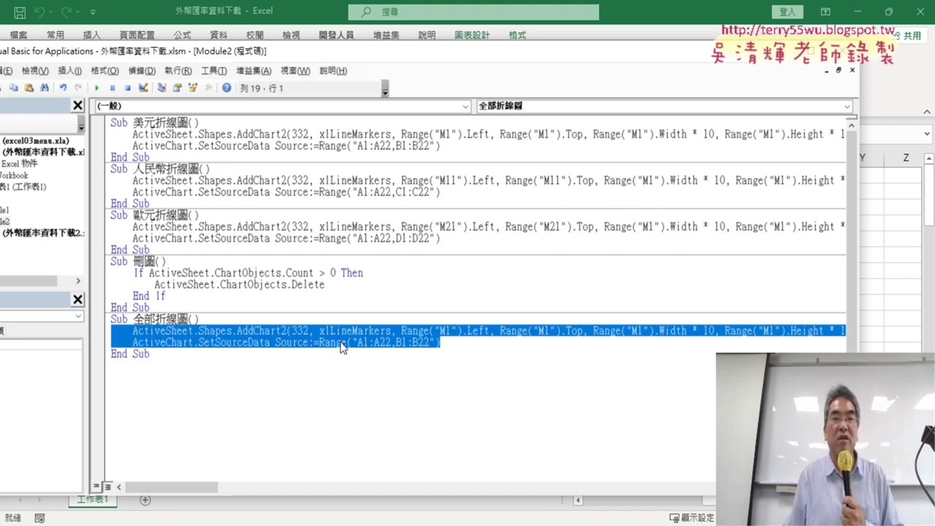
- Highlight the row number 1 in the pasted line's M1 position references
left_click(630, 333)
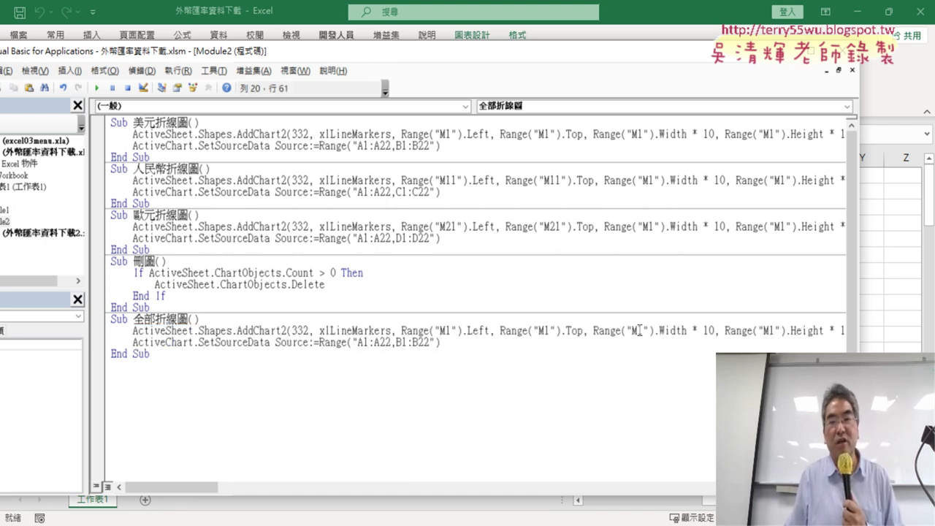
left_click_drag(636, 330, 642, 331)
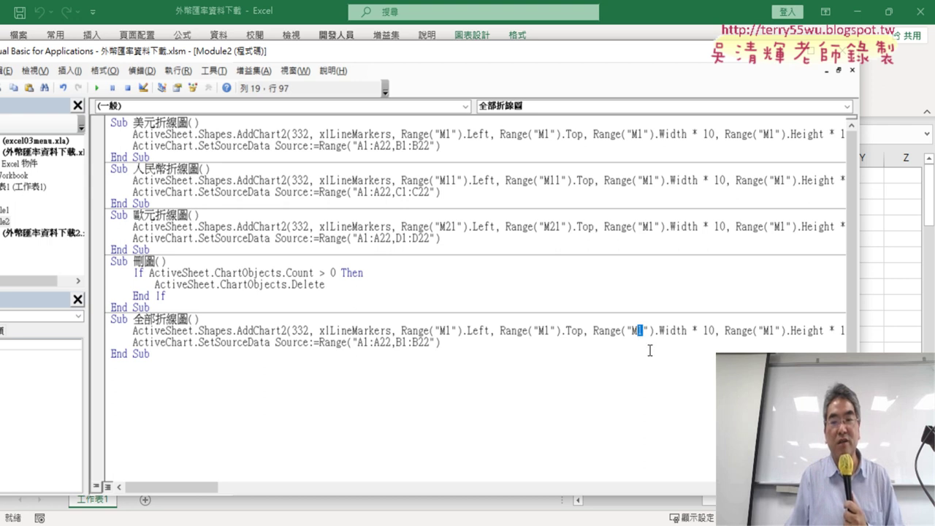
left_click_drag(543, 331, 550, 331)
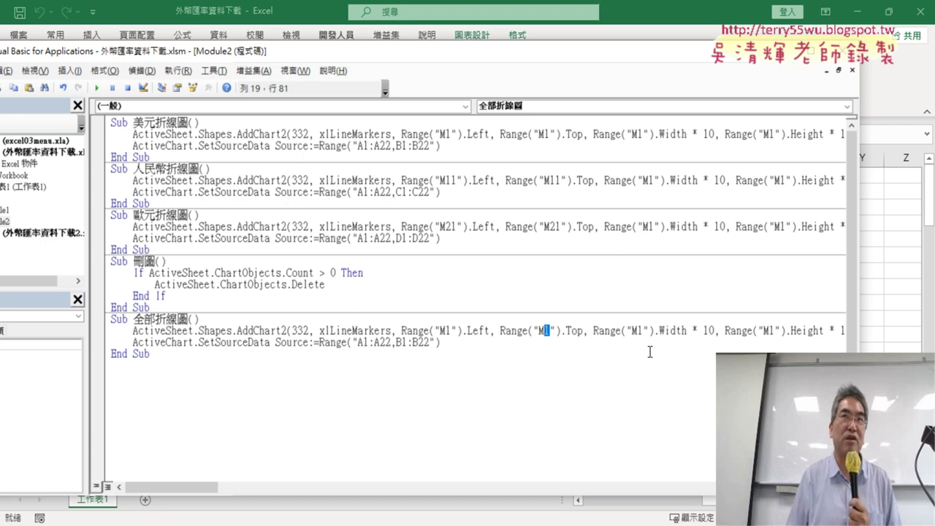
left_click(252, 322)
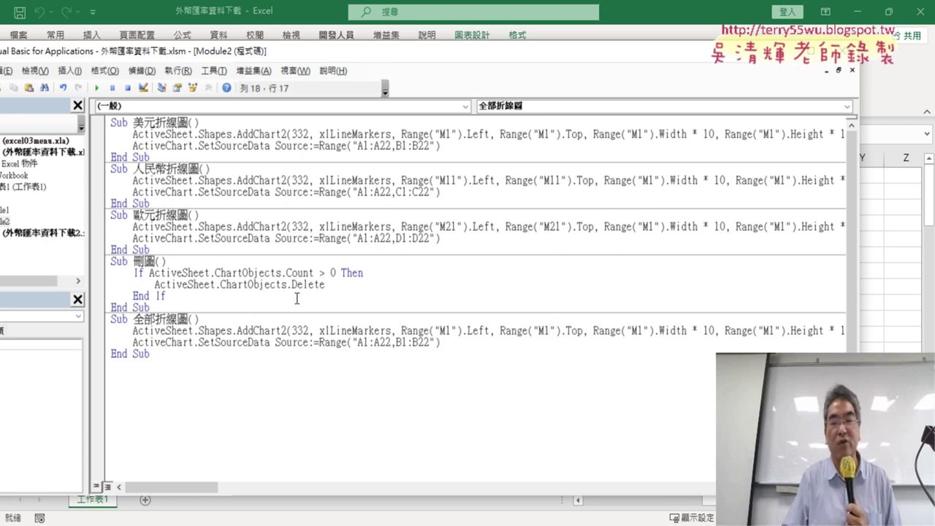
- Add a 'For i = 1 To 10' line and a matching Next below the 全部折線圖 header
key("Return")
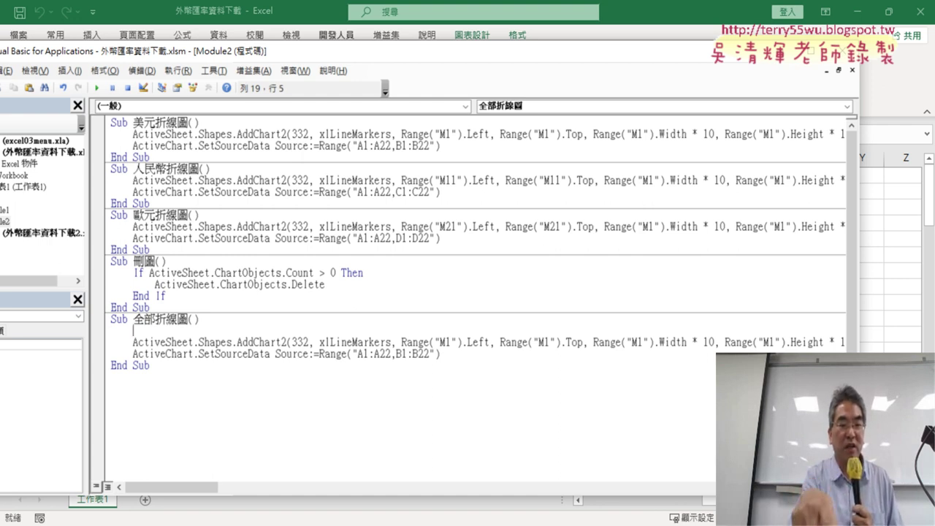
type("ㄈ")
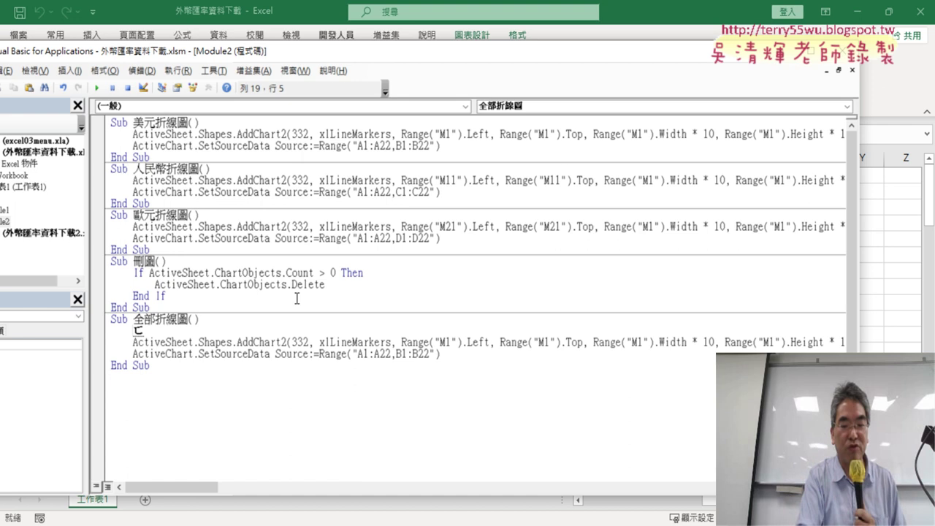
key("BackSpace")
type("for ")
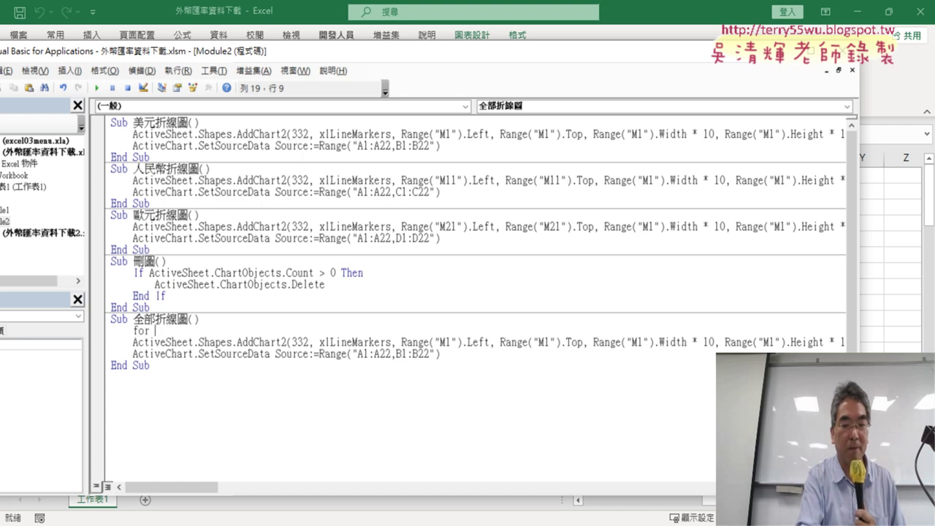
type("i=1 ")
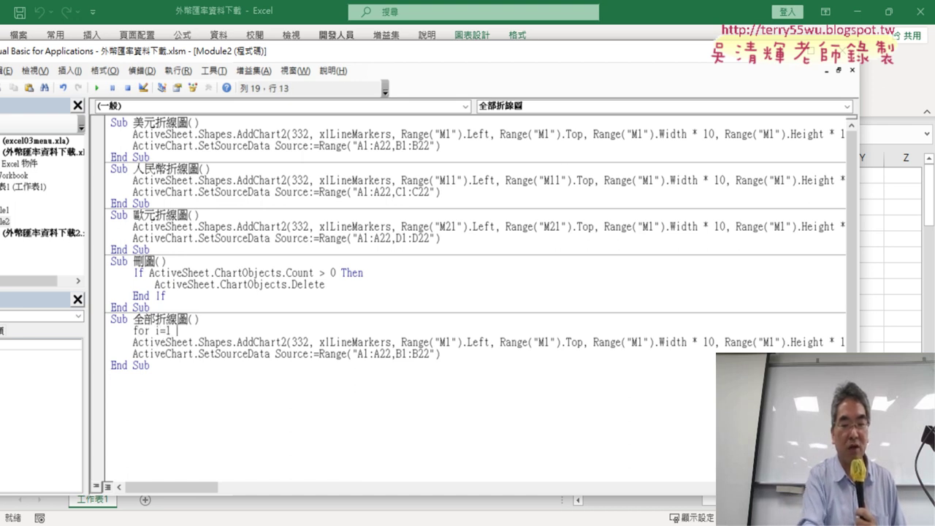
type("to 10")
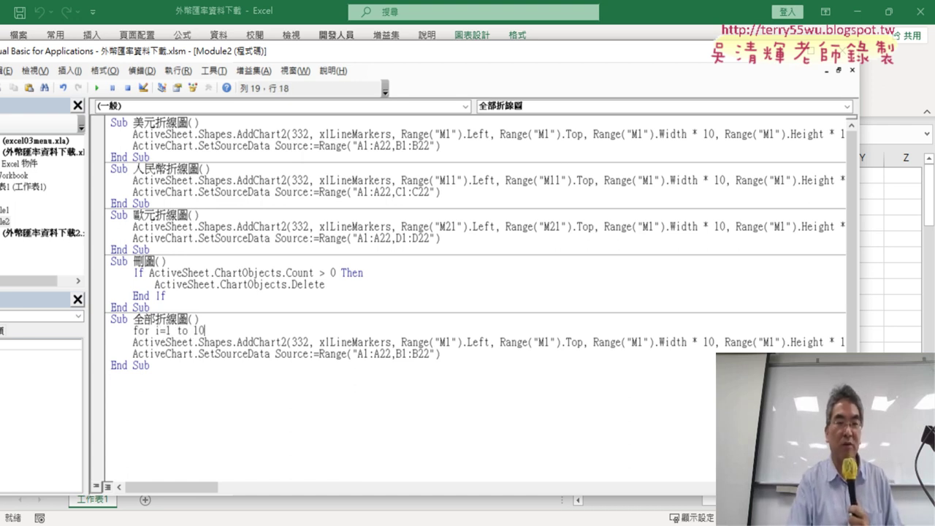
key("Return")
key("Return")
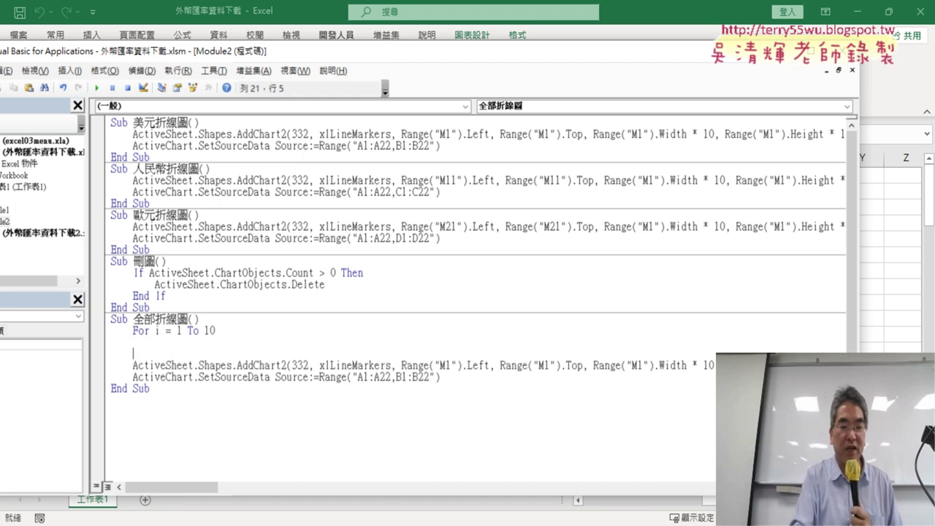
type("next")
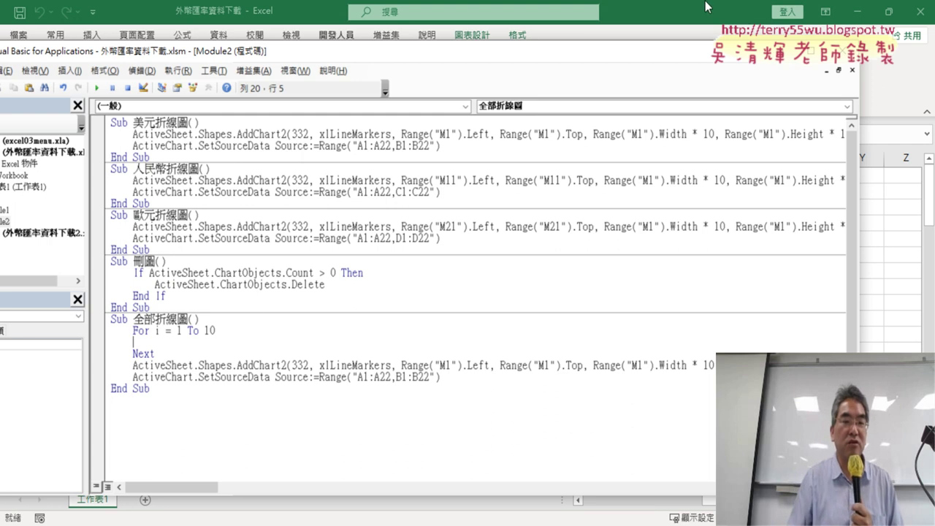
left_click_drag(177, 332, 215, 331)
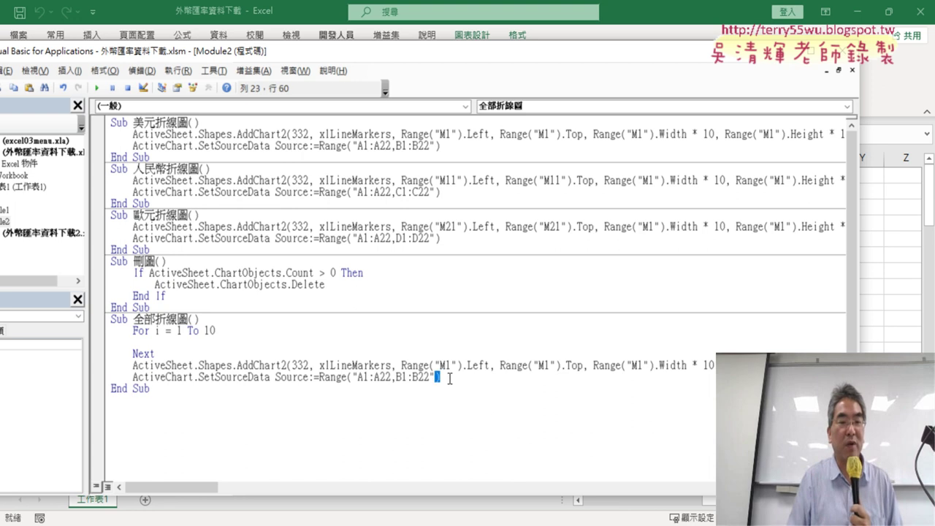
- Move the AddChart2 and SetSourceData lines between For and Next
left_click_drag(441, 377, 65, 374)
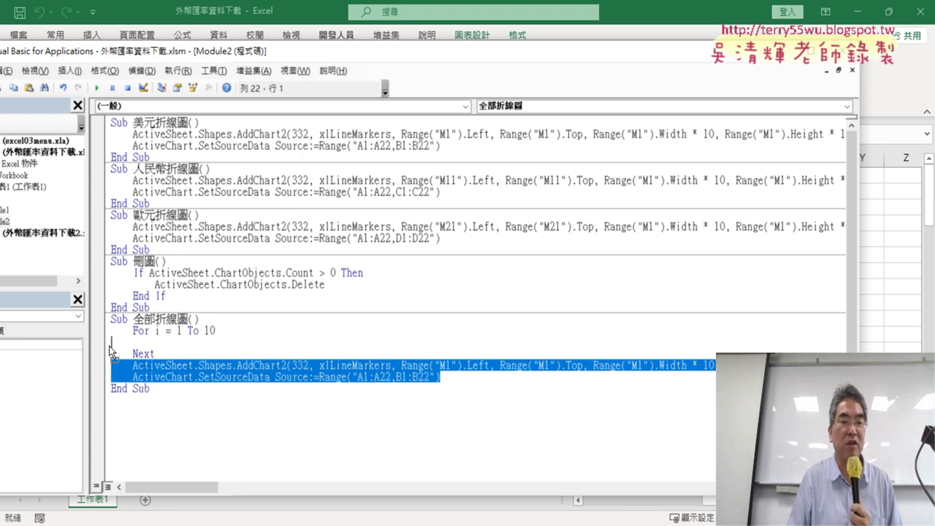
left_click_drag(109, 350, 113, 345)
left_click_drag(441, 353, 85, 344)
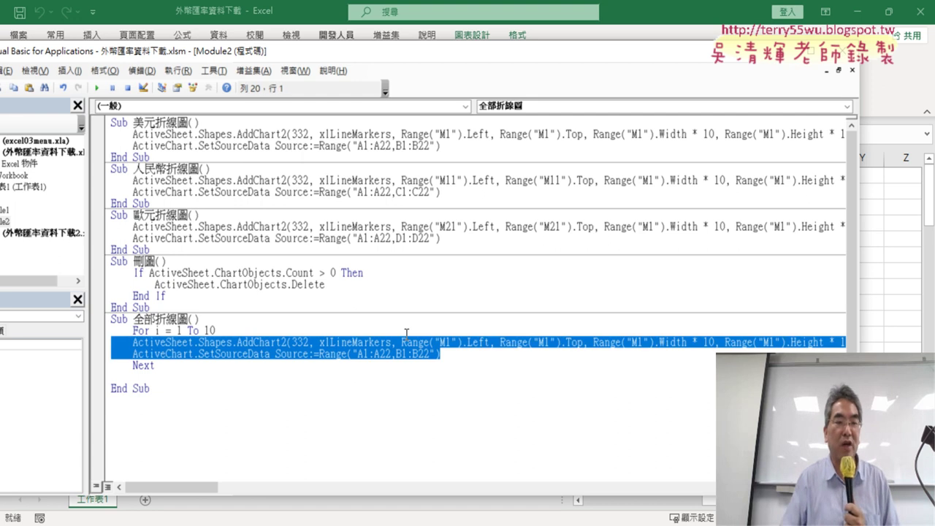
- Indent the chart lines inside the loop and remove the blank line before End Sub
key("Tab")
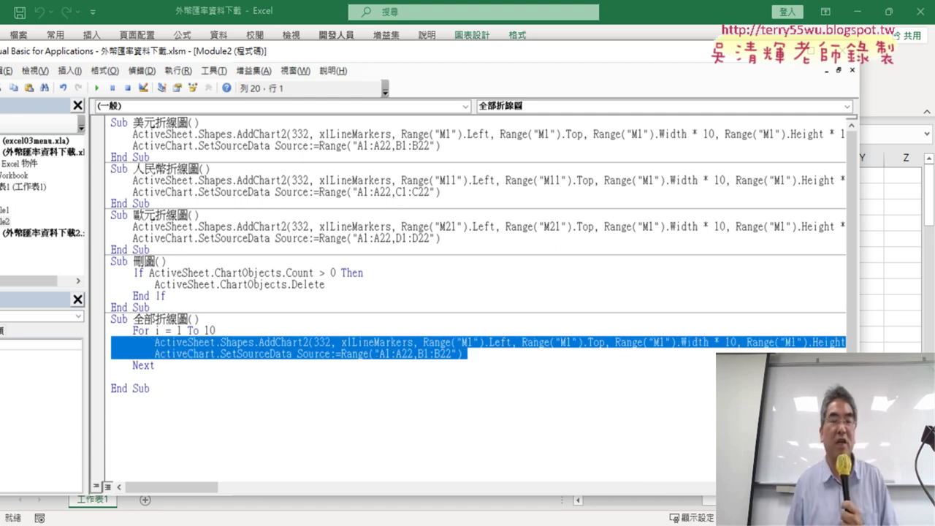
left_click(202, 365)
key("Delete")
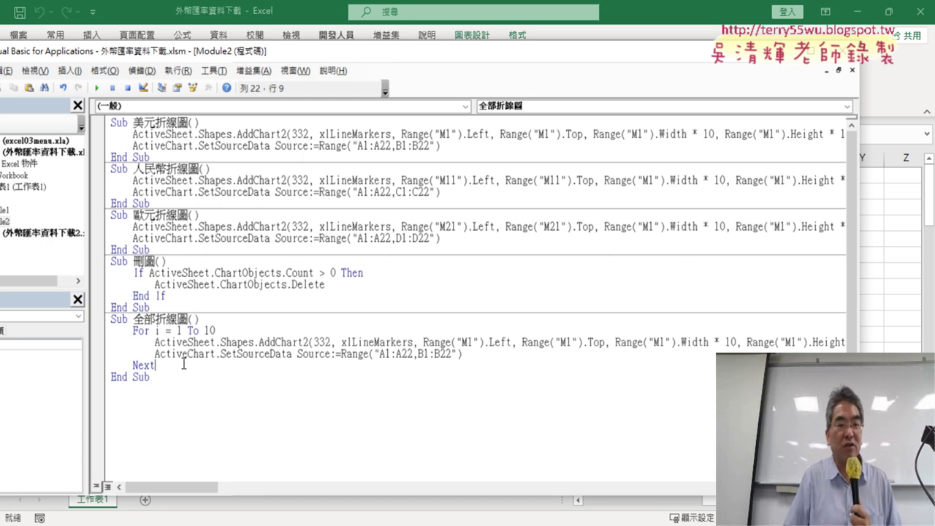
- Highlight the loop variable i and the fixed row 1 in Range("M1")
left_click(151, 361)
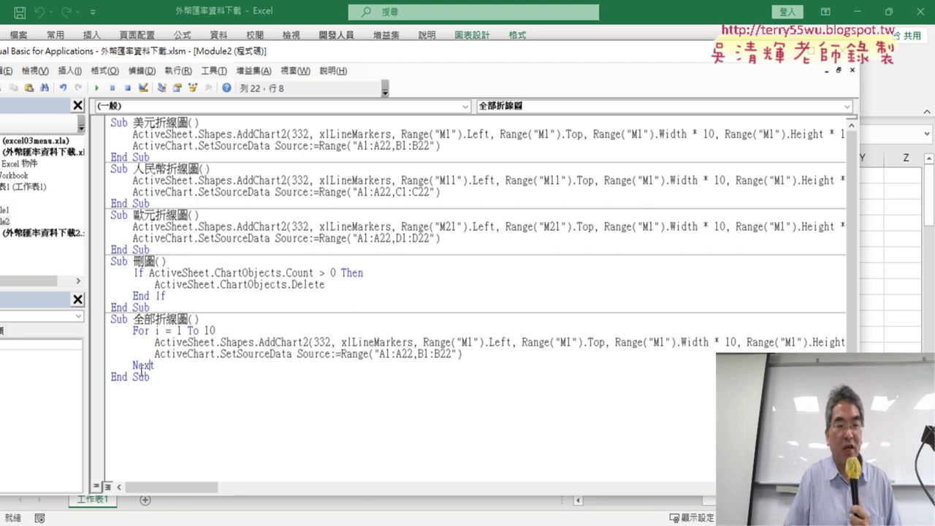
double_click(158, 331)
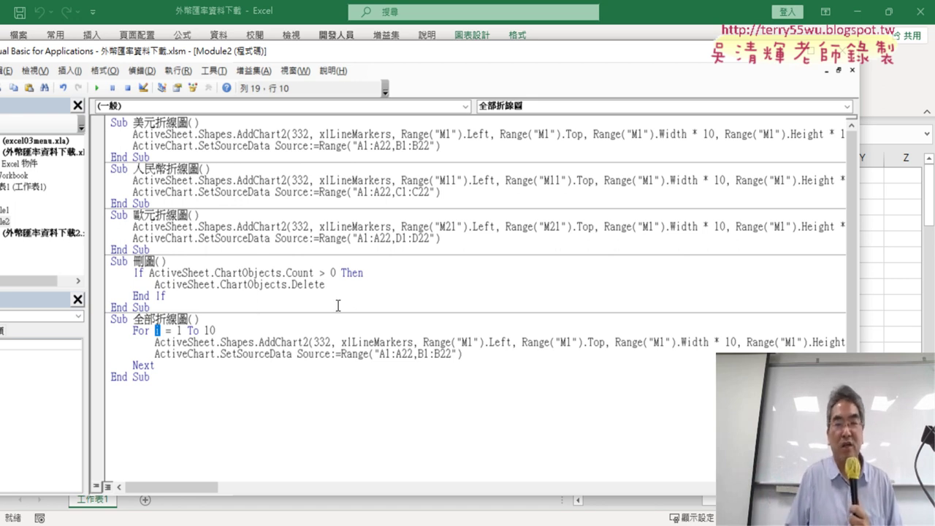
left_click_drag(474, 342, 467, 342)
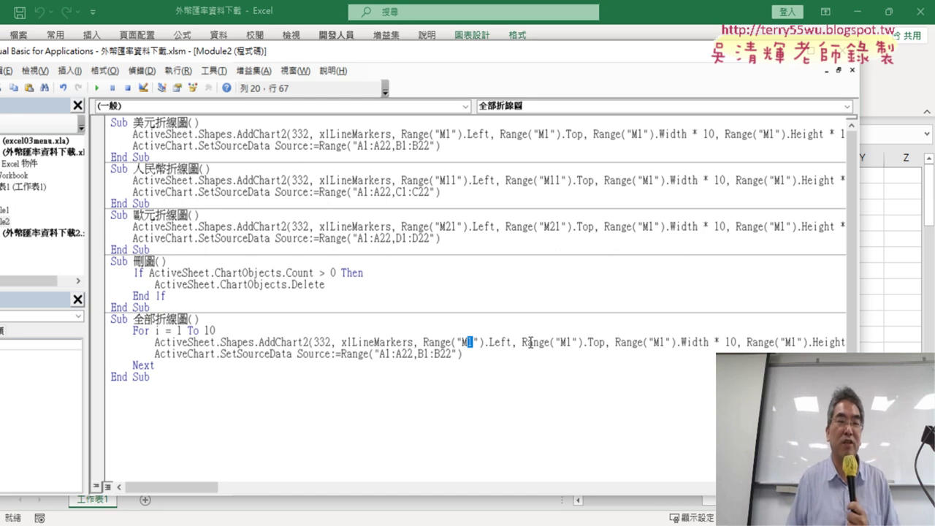
left_click(228, 321)
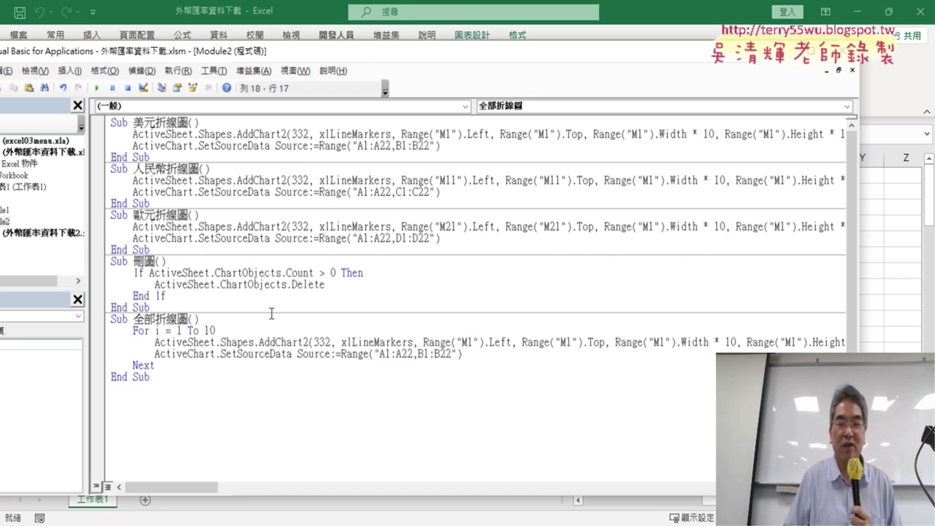
- Add 'k = 1' before the loop and 'k = k + 10' just before Next
key("Return")
key("Tab")
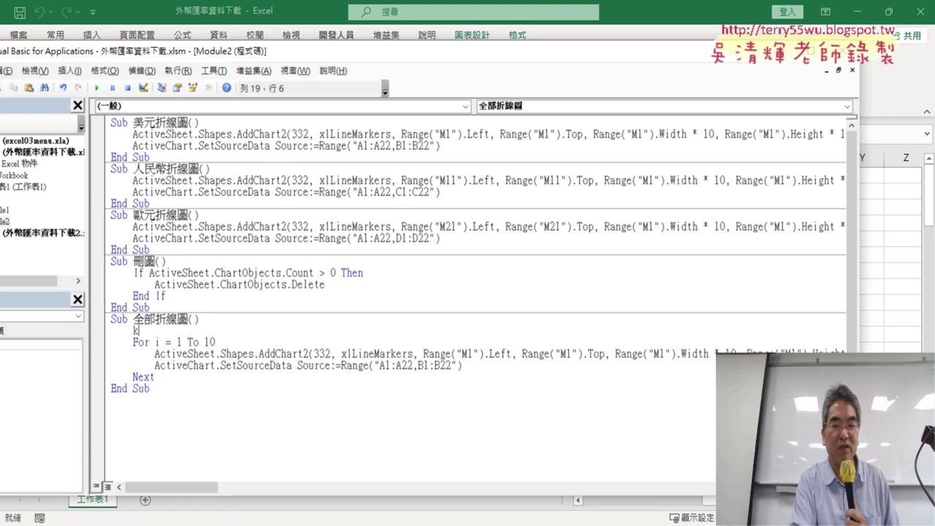
type("=1")
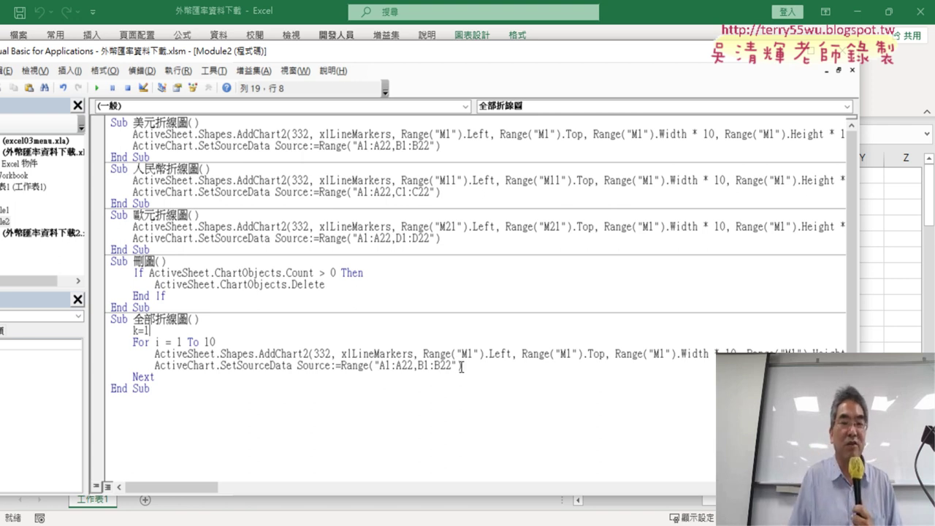
left_click(511, 371)
key("Return")
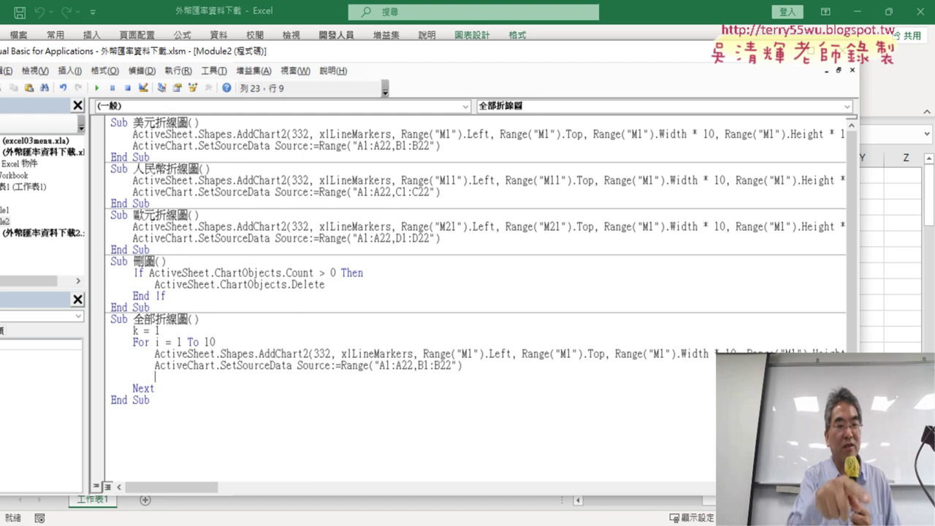
type("k")
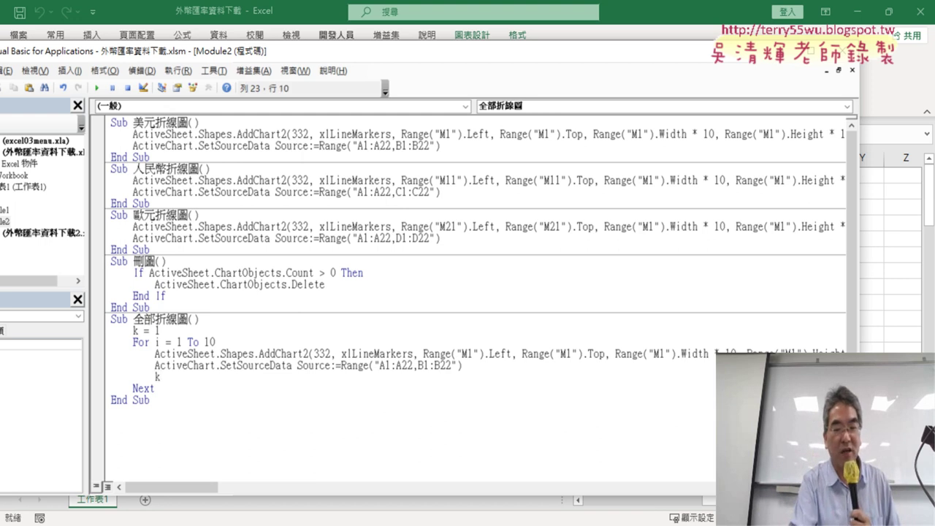
type("=k+")
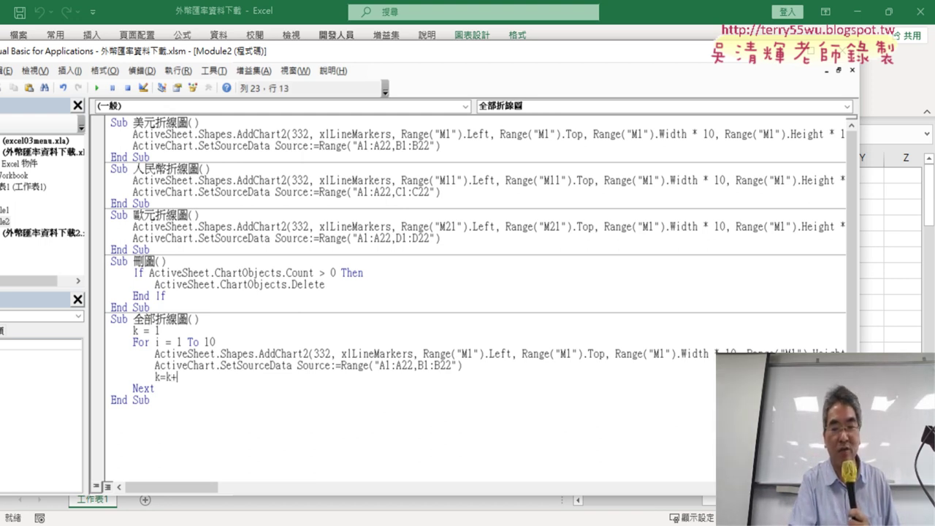
type("10")
left_click(334, 296)
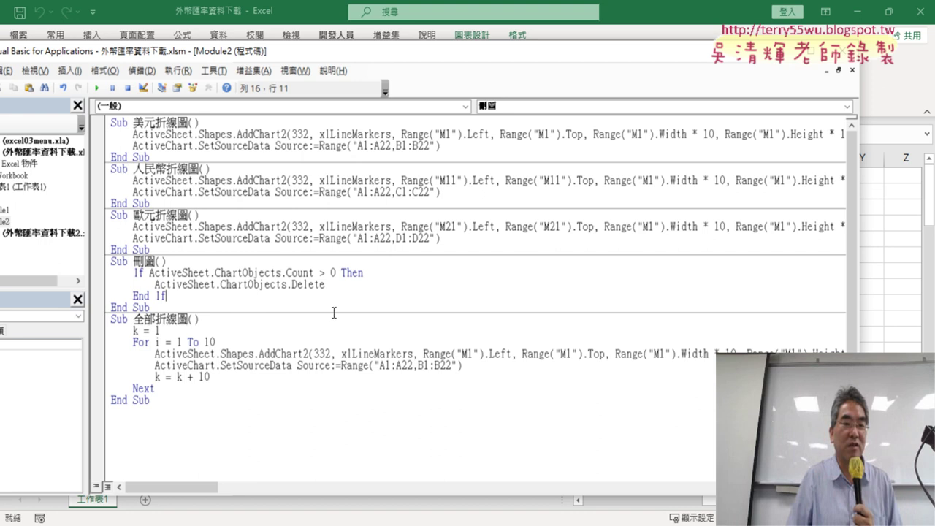
- Highlight k's starting value 1 and the k updated on each pass
double_click(156, 331)
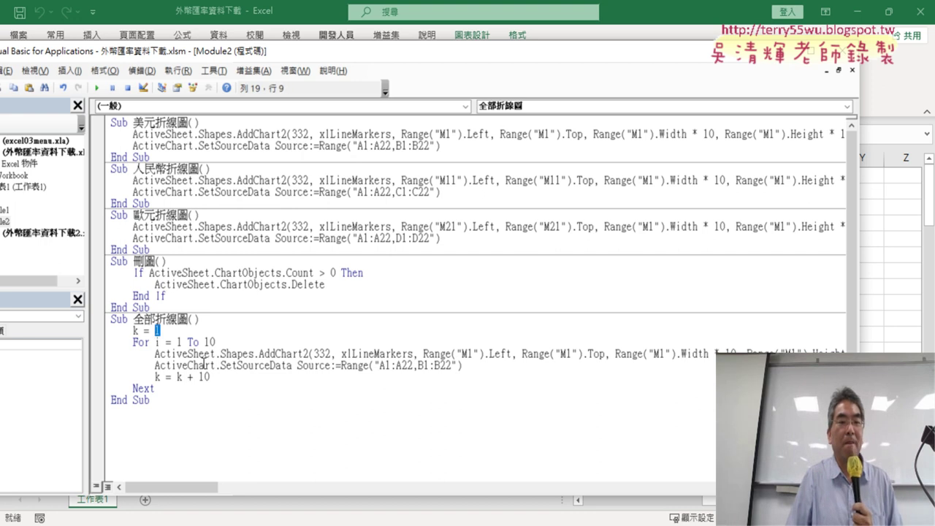
left_click(232, 365)
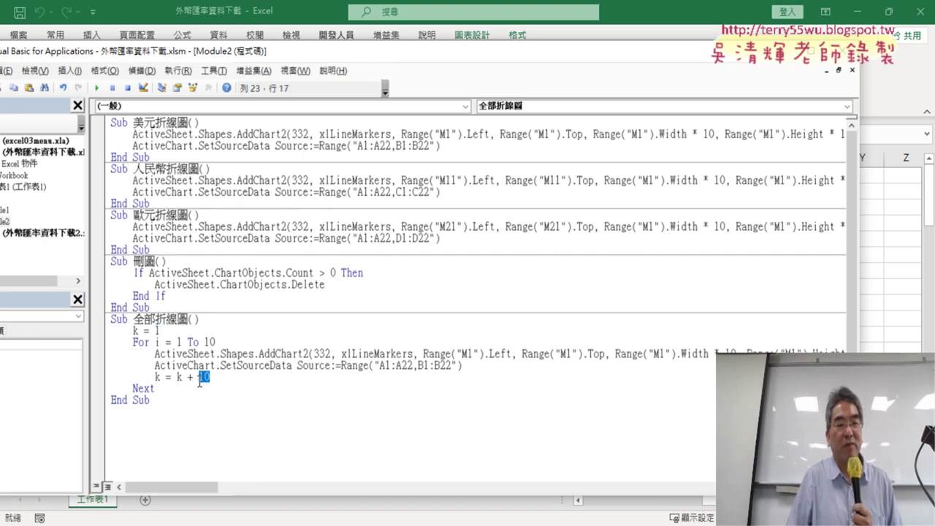
double_click(202, 377)
double_click(158, 377)
left_click_drag(159, 377, 154, 377)
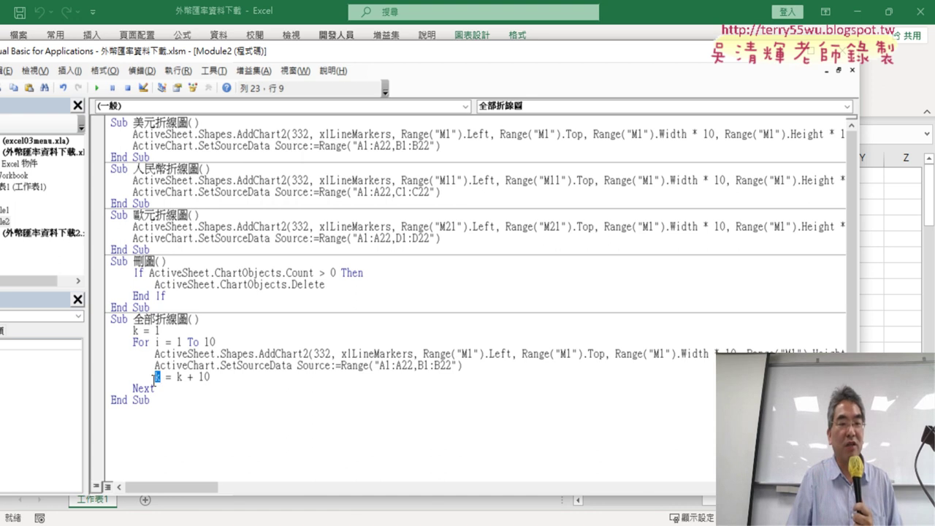
- Point out the start value 1 of k and its + 10 increment
left_click_drag(211, 377, 155, 378)
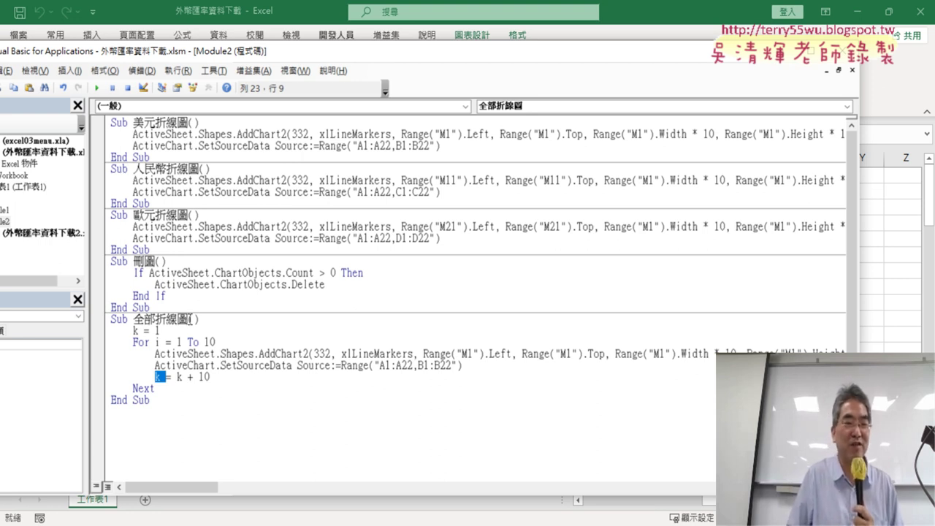
double_click(157, 330)
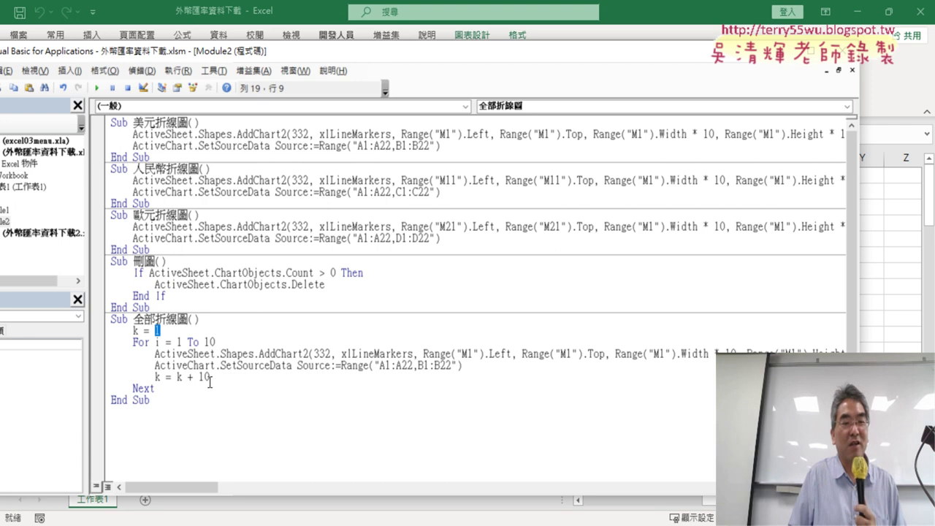
left_click_drag(210, 377, 177, 376)
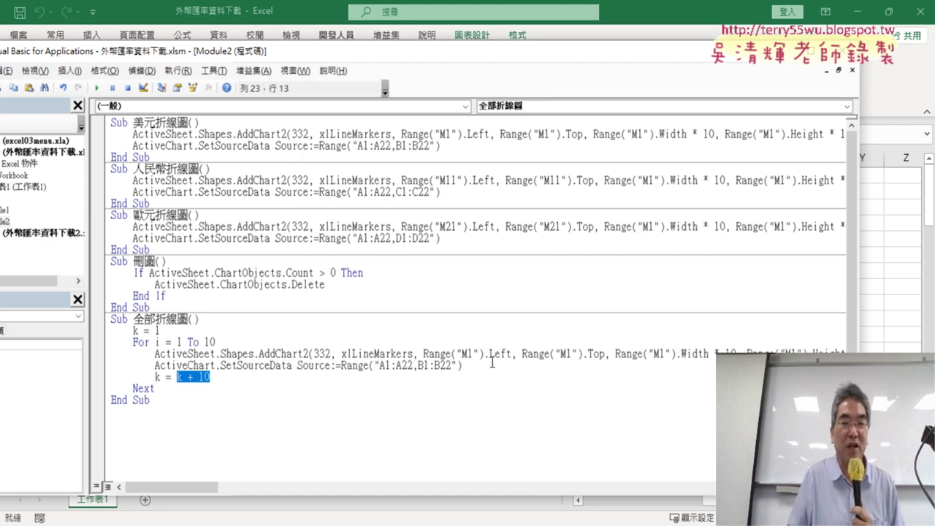
- Replace the 1 in the Left and Top Range("M1") references with & k
left_click(470, 354)
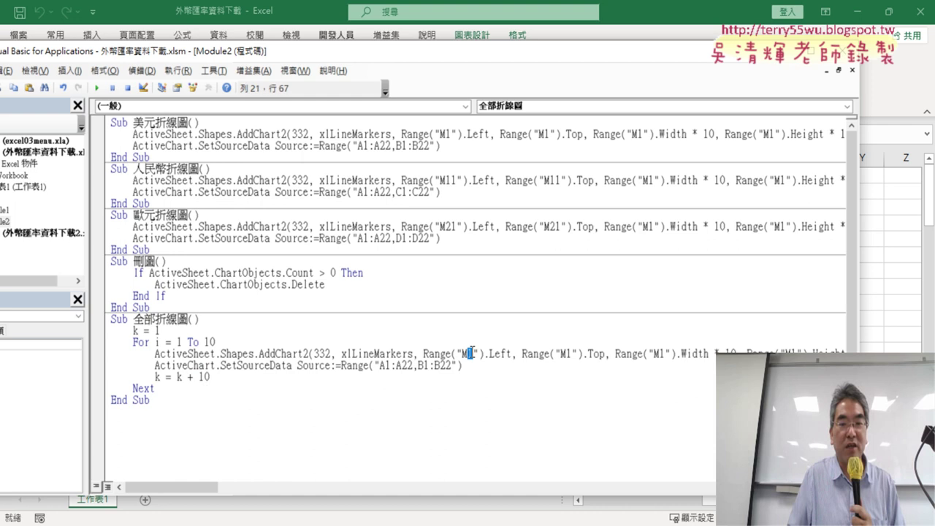
left_click(569, 354)
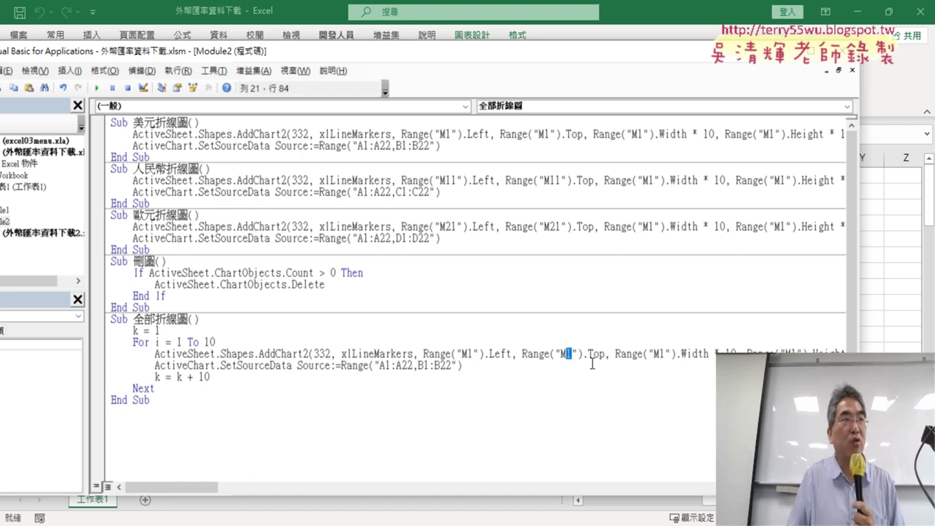
left_click(471, 354)
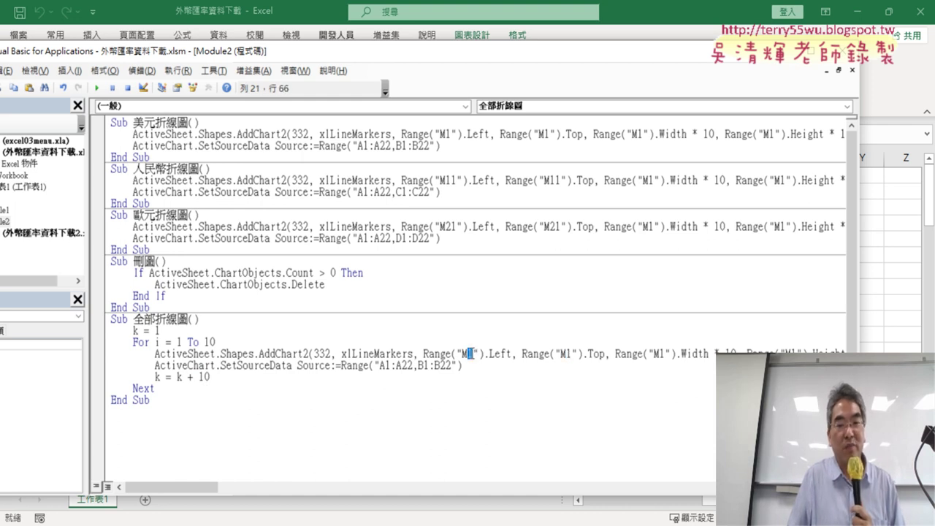
key("Delete")
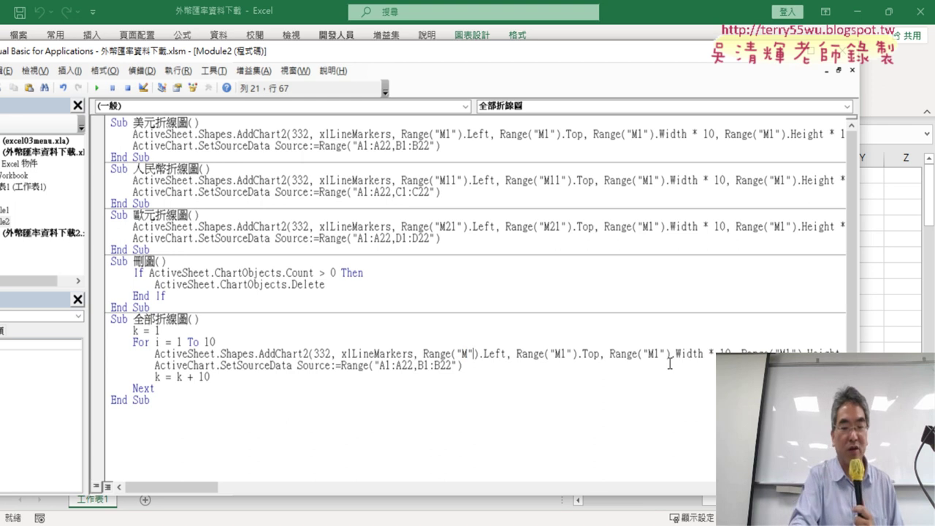
type("&")
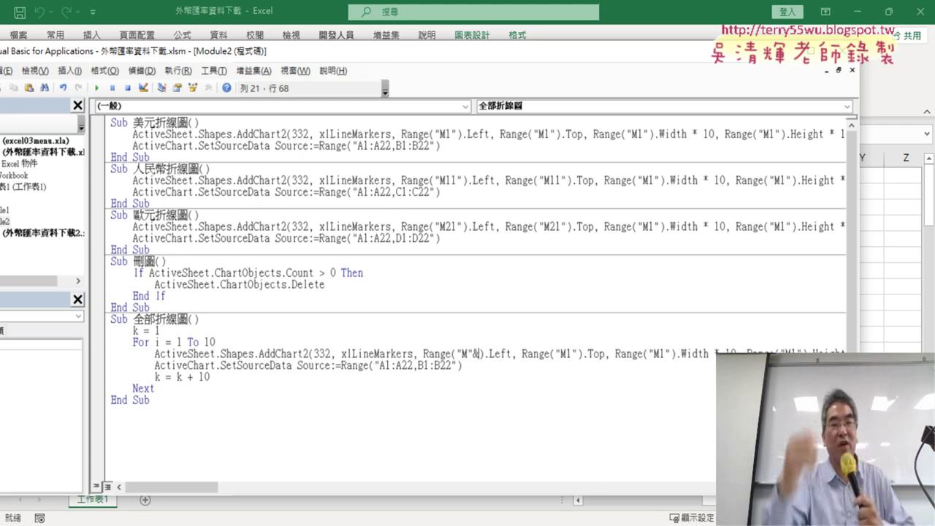
type("k")
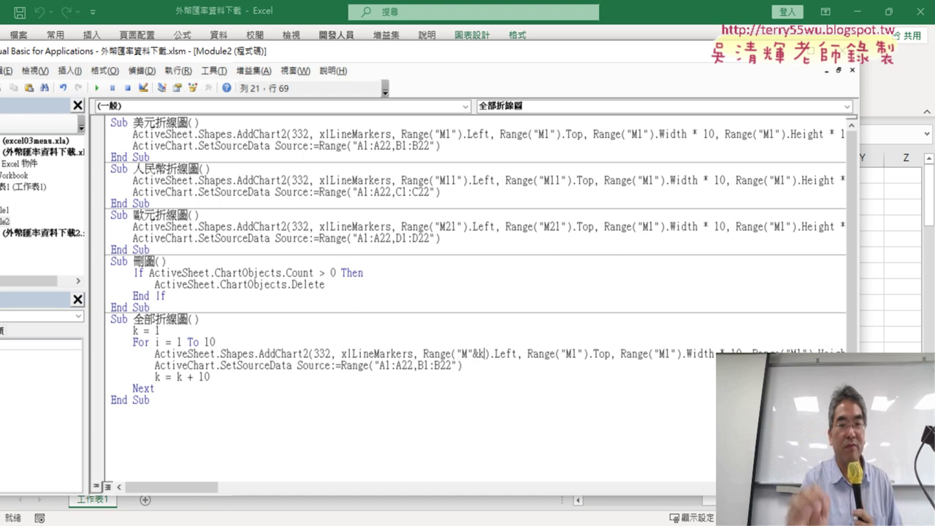
left_click(577, 354)
key("BackSpace")
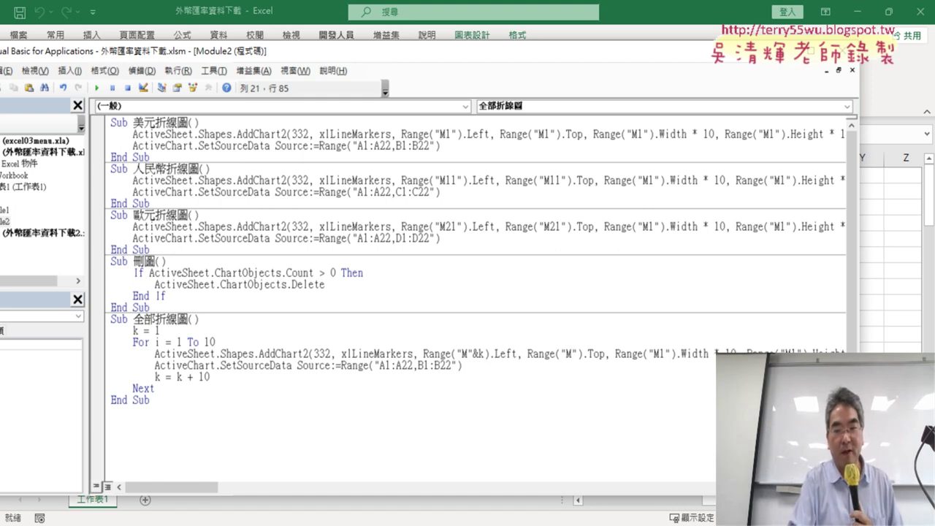
type("& ")
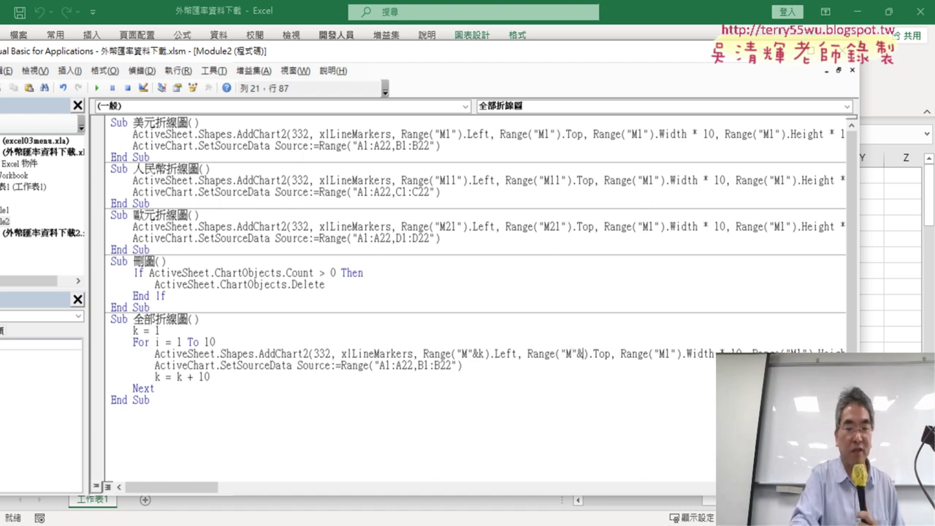
type("k")
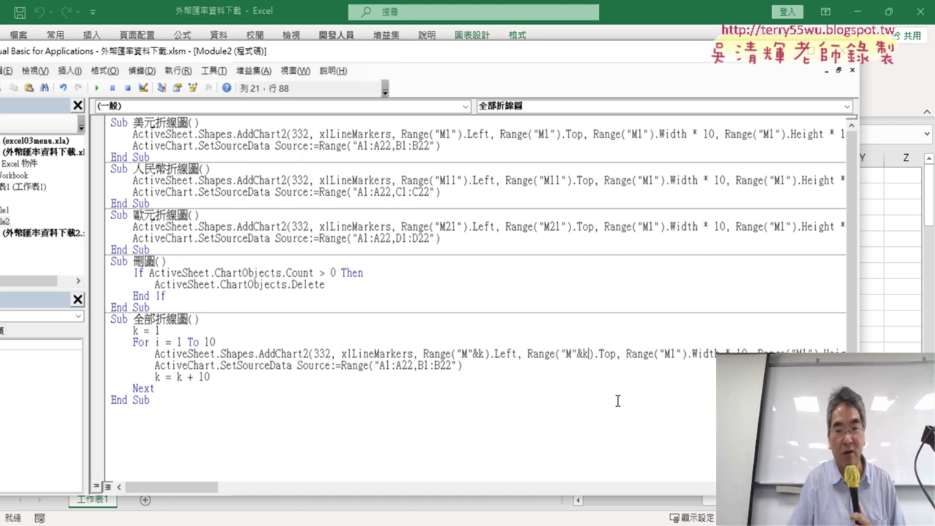
left_click(629, 409)
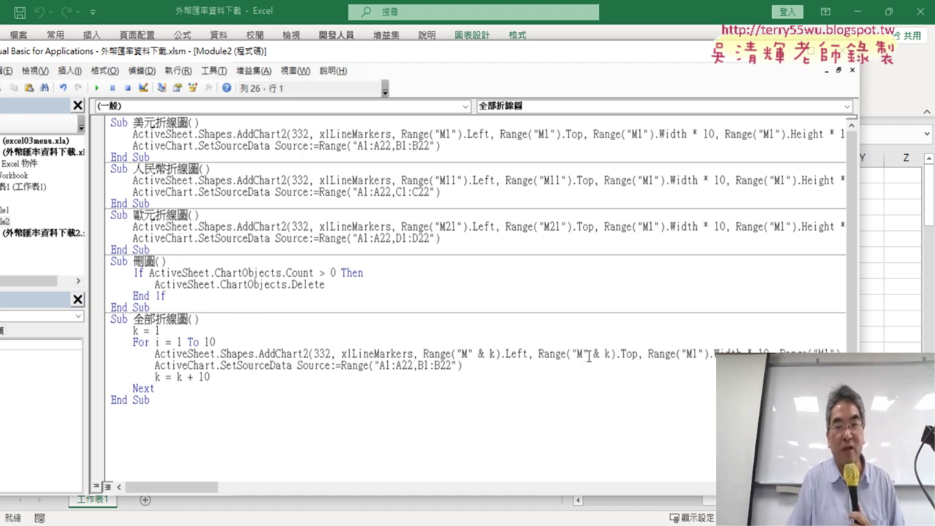
left_click_drag(588, 356, 610, 355)
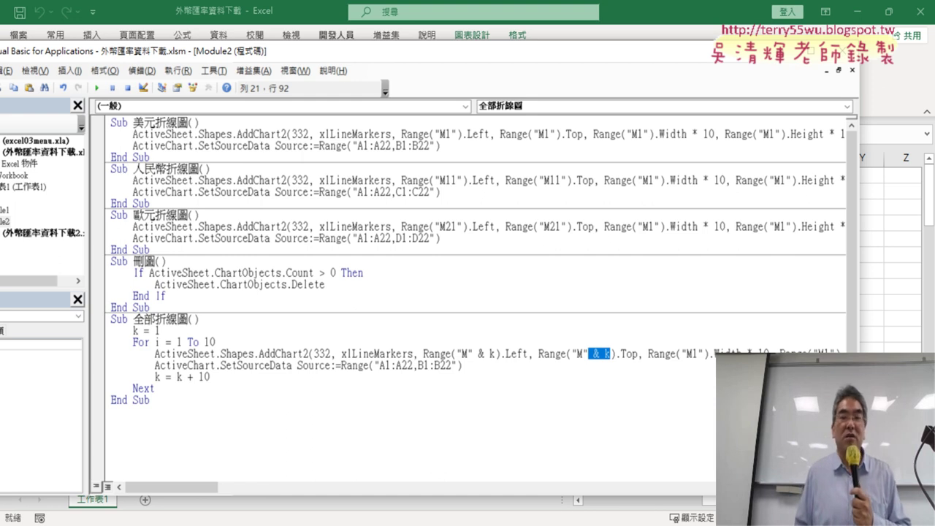
left_click(582, 359)
left_click_drag(572, 356, 588, 355)
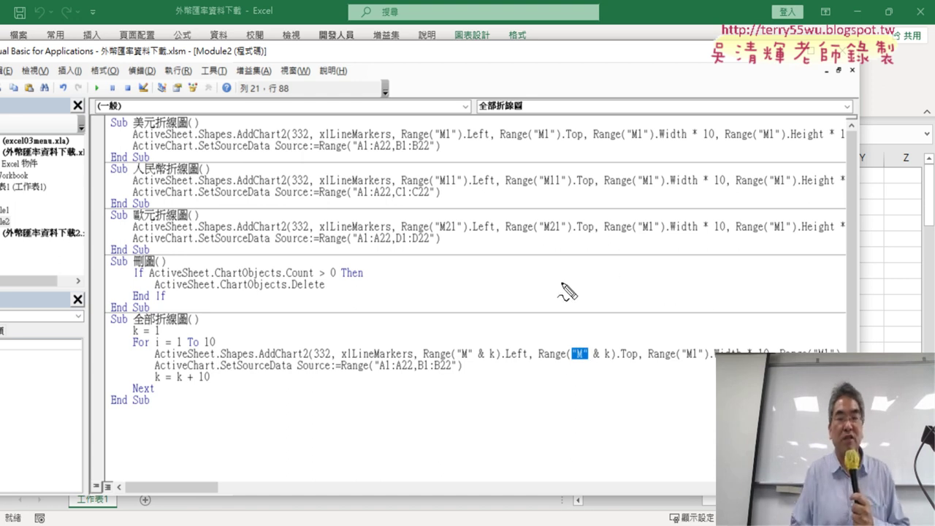
left_click_drag(592, 360, 620, 362)
left_click_drag(623, 296, 623, 322)
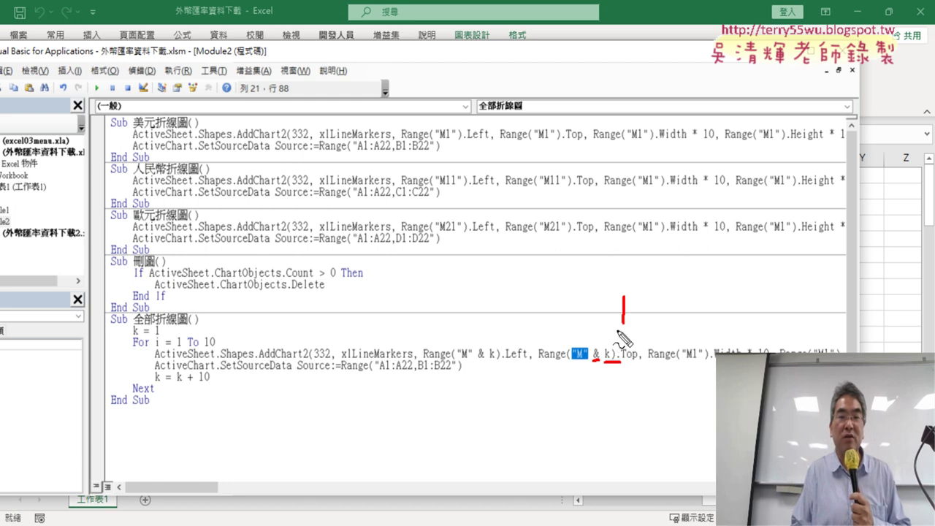
left_click_drag(572, 360, 585, 360)
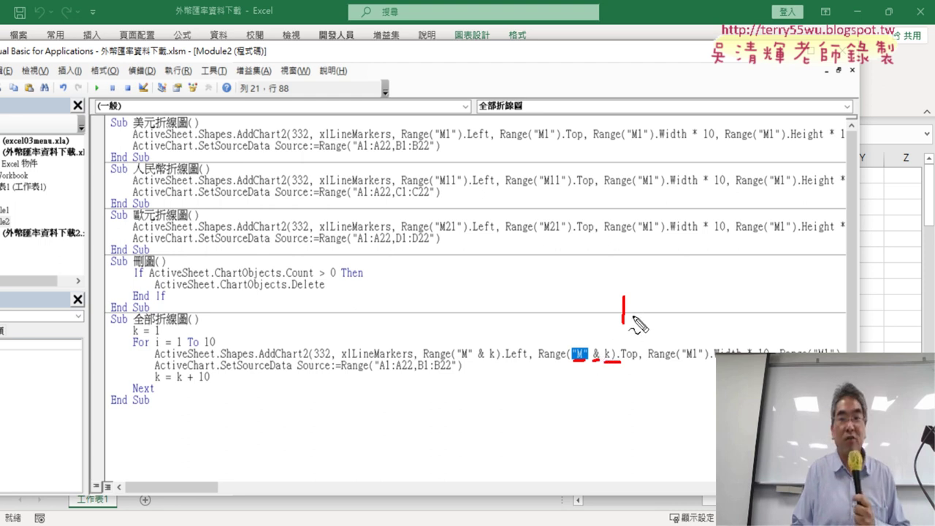
mouse_move(632, 310)
left_mouse_down()
mouse_move(650, 310)
mouse_move(643, 318)
left_mouse_up()
mouse_move(674, 287)
left_mouse_down()
mouse_move(685, 320)
mouse_move(704, 295)
left_mouse_up()
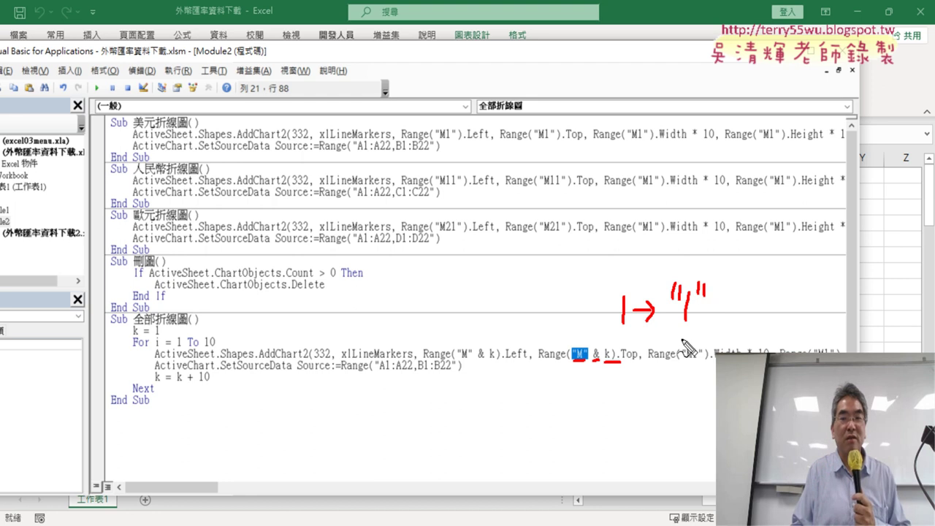
left_click_drag(670, 335, 703, 331)
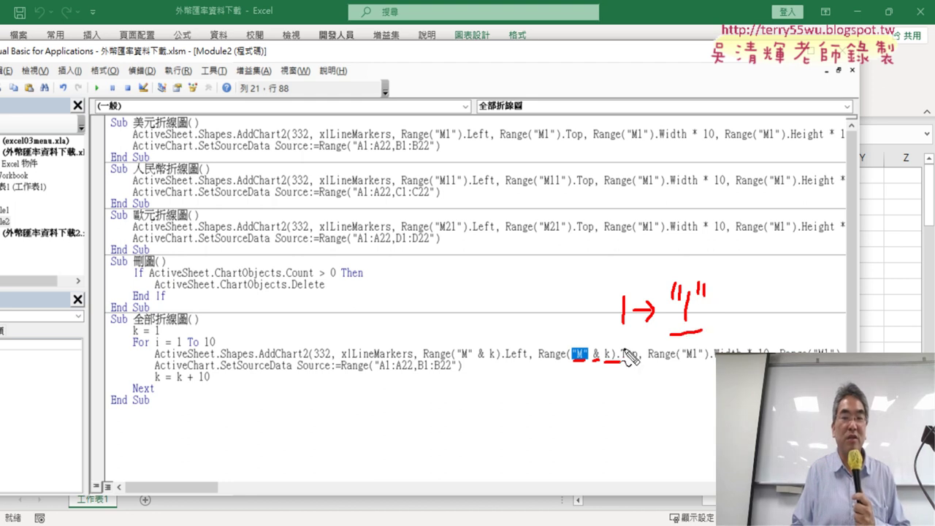
left_click_drag(572, 362, 584, 361)
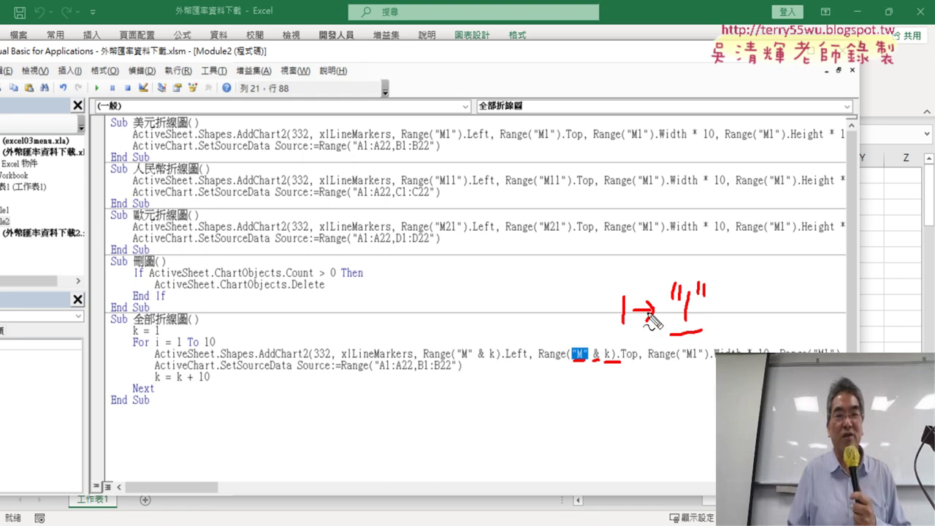
left_click_drag(620, 360, 605, 361)
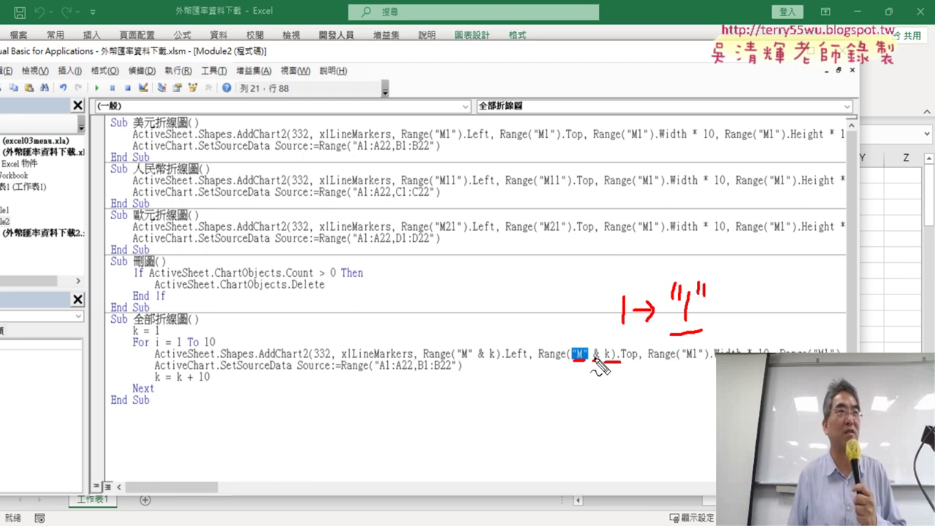
key("Escape")
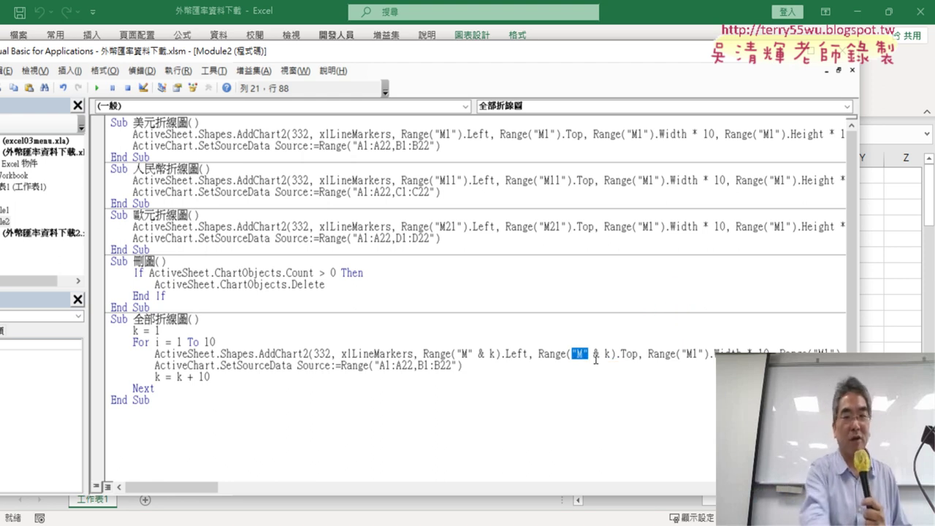
- Run 刪圖 to clear the old charts, then run 全部折線圖
left_click_drag(859, 340, 478, 349)
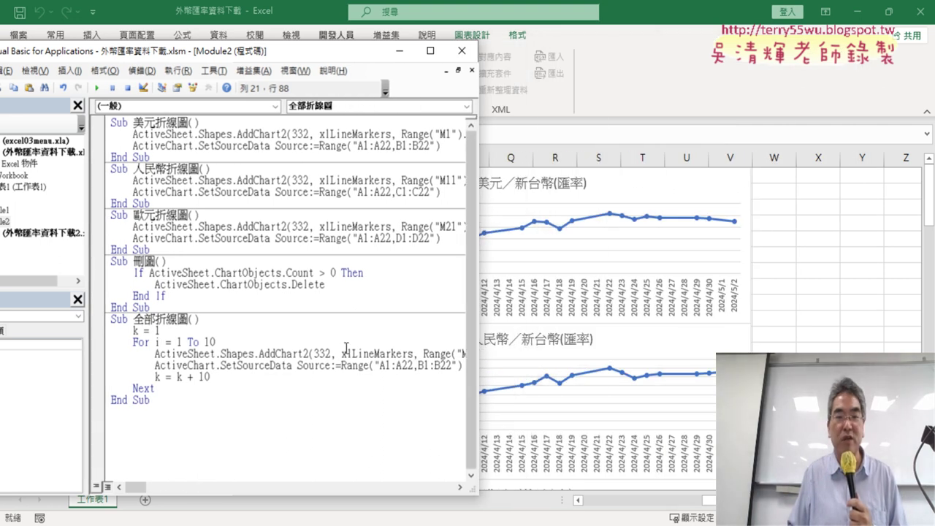
left_click(260, 284)
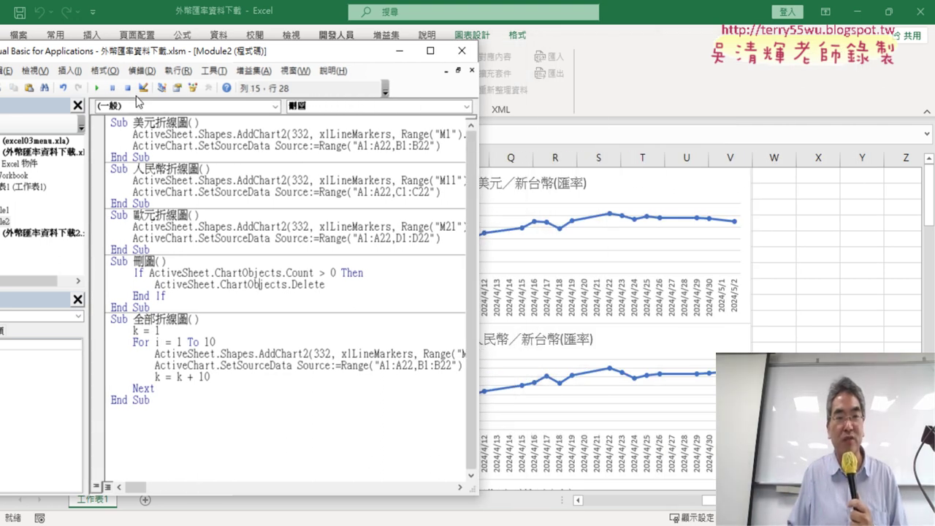
left_click(97, 88)
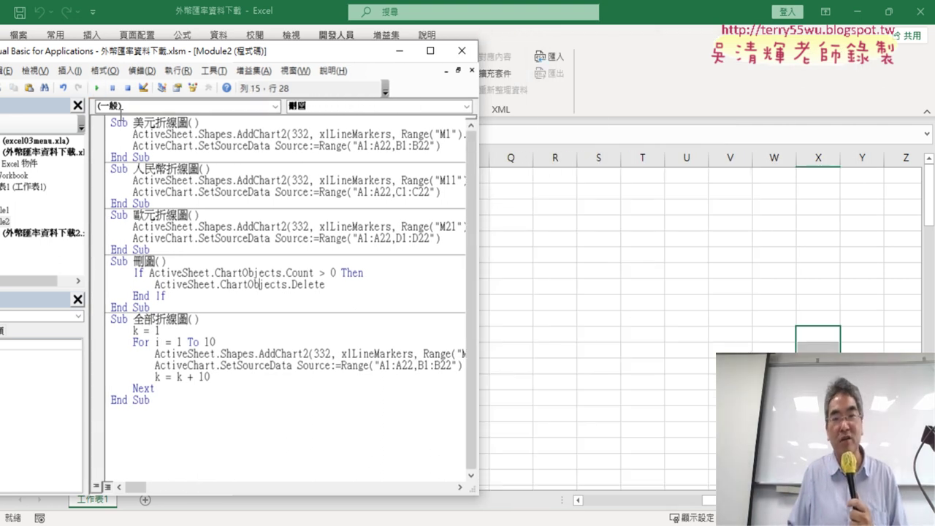
left_click(211, 351)
left_click(97, 87)
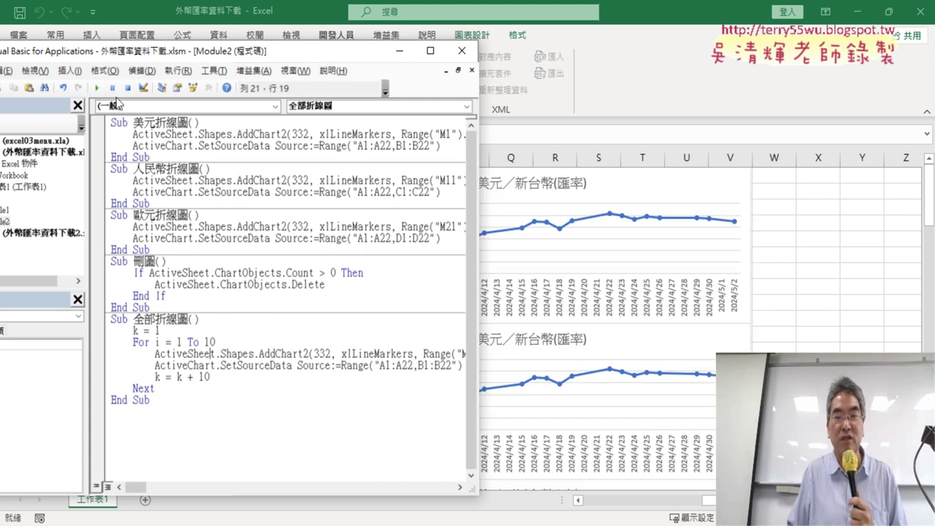
- Scroll the worksheet to inspect the stacked 美元／新台幣(匯率) line charts, then return to the code
left_click_drag(478, 210, 261, 211)
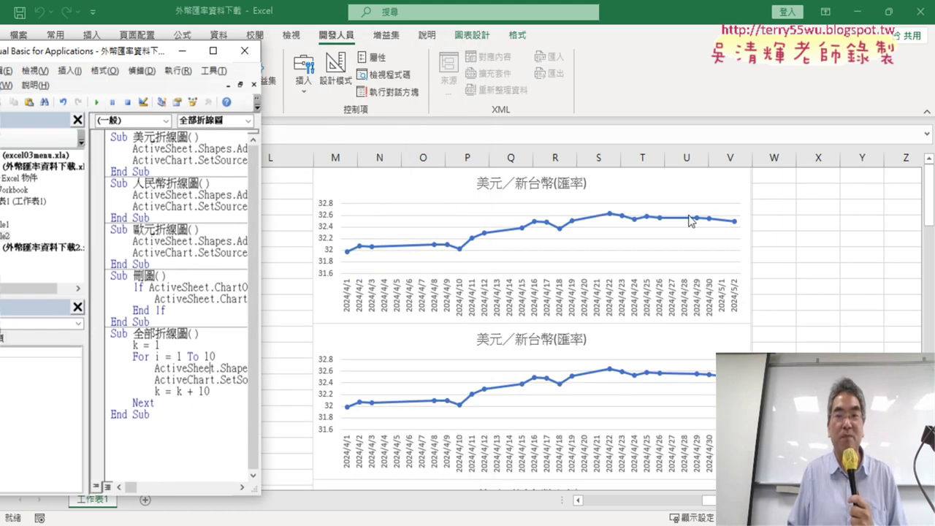
left_click(769, 221)
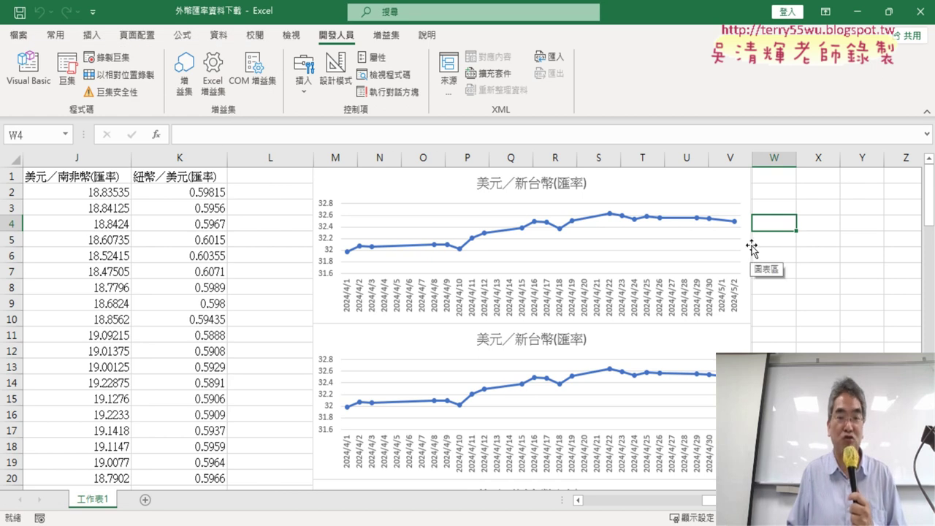
scroll(704, 337, "down", 3)
scroll(703, 337, "down", 3)
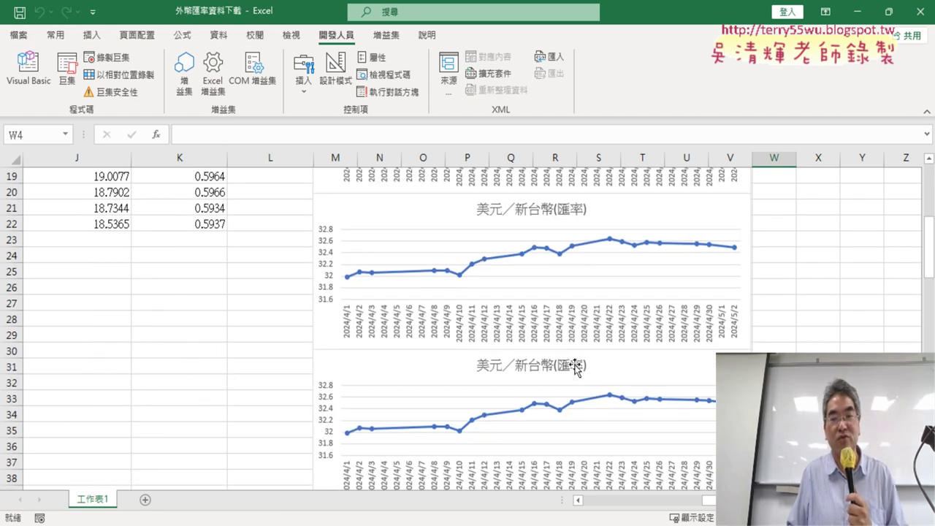
scroll(657, 343, "down", 6)
scroll(613, 354, "down", 4)
scroll(573, 361, "down", 2)
scroll(573, 362, "down", 3)
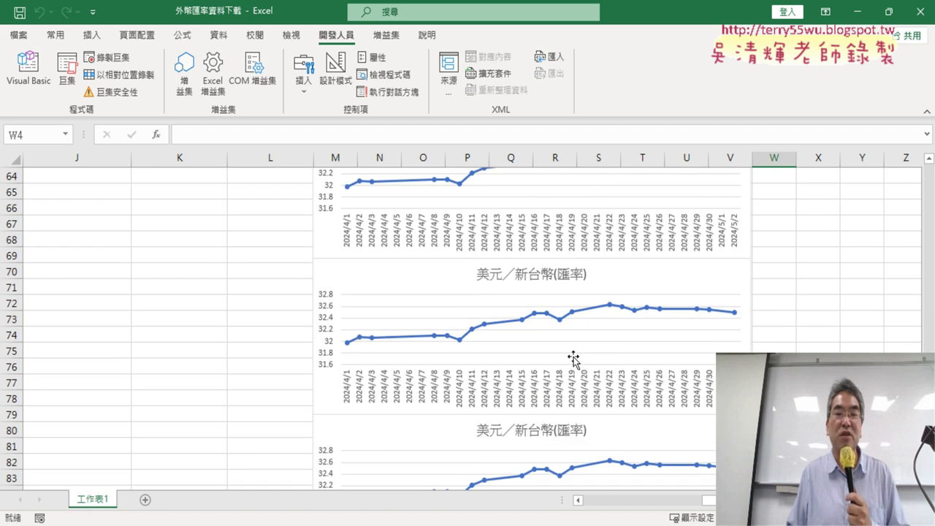
scroll(574, 356, "down", 5)
scroll(574, 354, "down", 3)
scroll(574, 352, "up", 2)
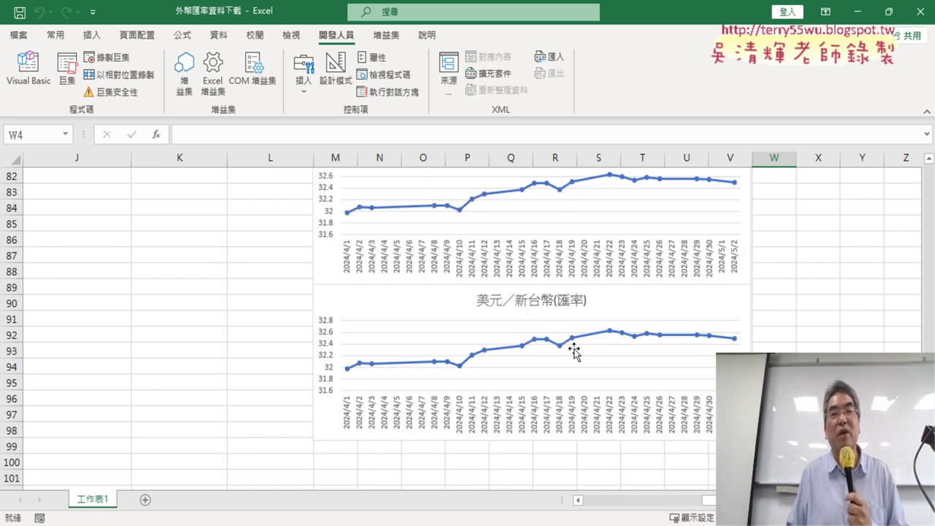
scroll(574, 349, "up", 5)
scroll(577, 343, "up", 7)
scroll(581, 336, "up", 7)
scroll(581, 334, "up", 4)
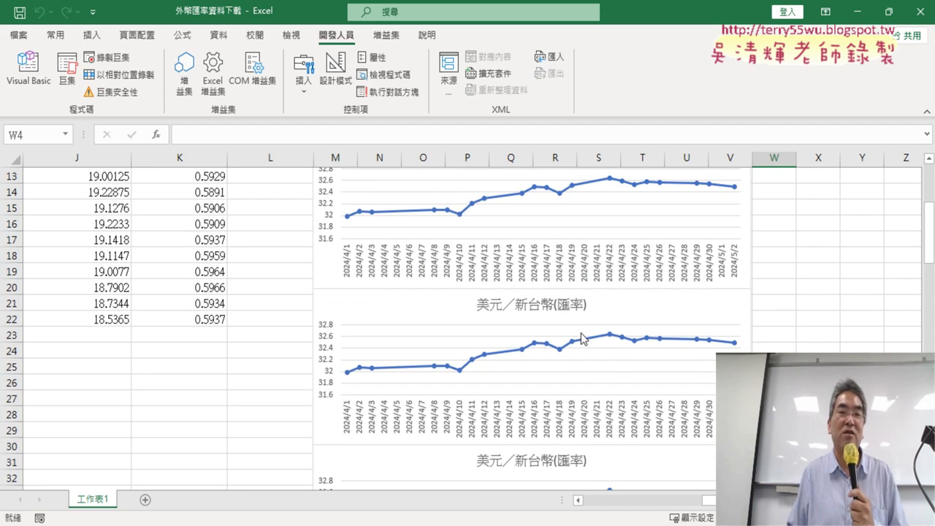
scroll(579, 292, "up", 4)
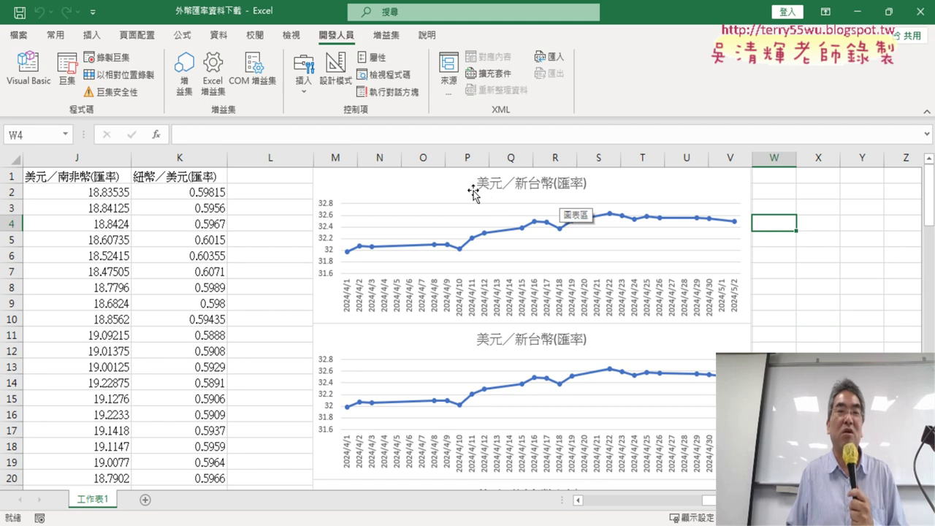
left_click(28, 69)
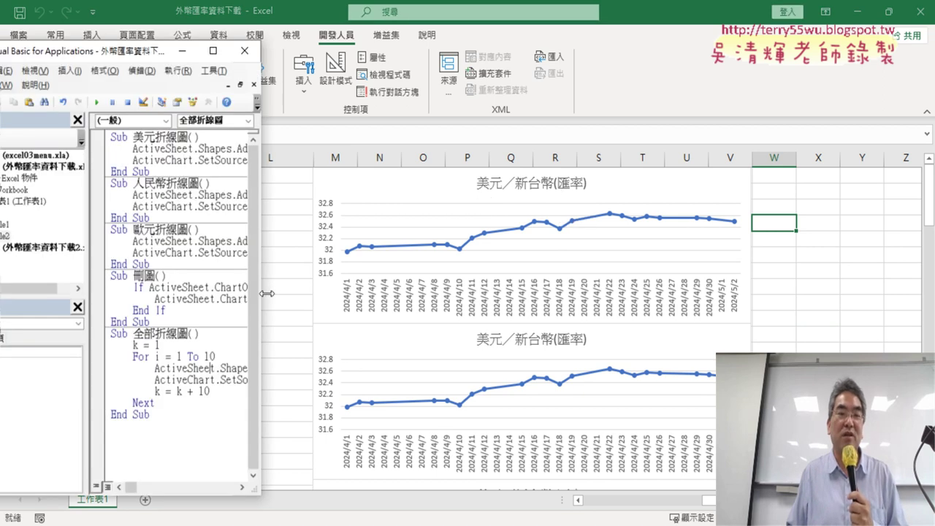
- Widen the code window and compare columns B, C and D in the SetSourceData ranges
left_click_drag(261, 296, 772, 310)
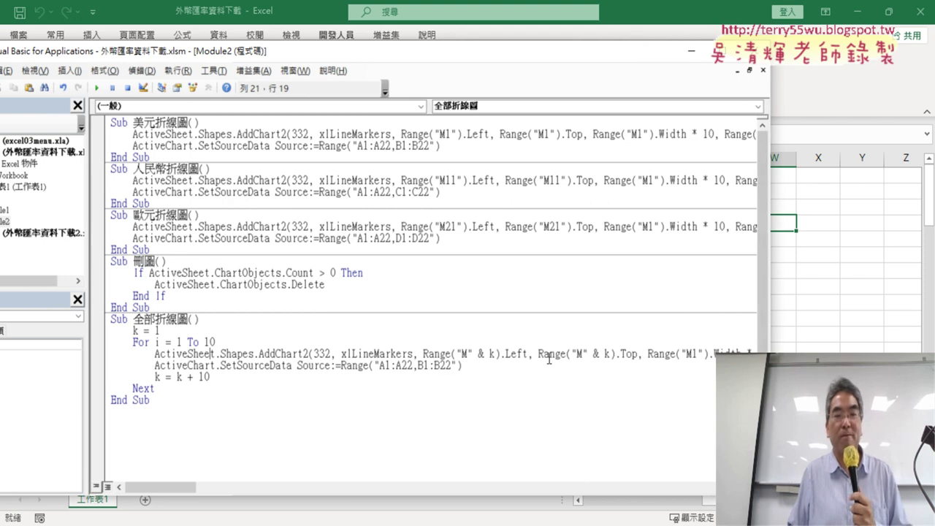
mouse_move(426, 365)
left_mouse_down()
mouse_move(418, 365)
mouse_move(434, 365)
left_mouse_up()
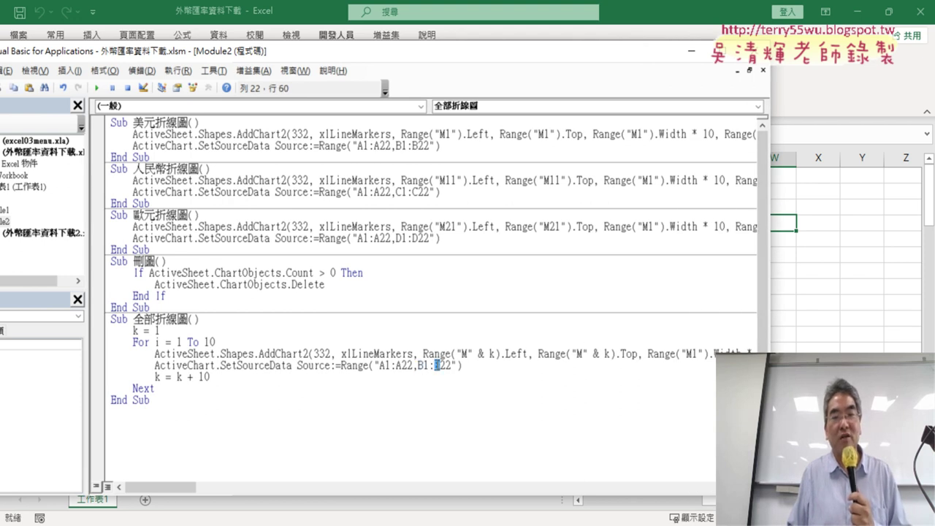
double_click(180, 341)
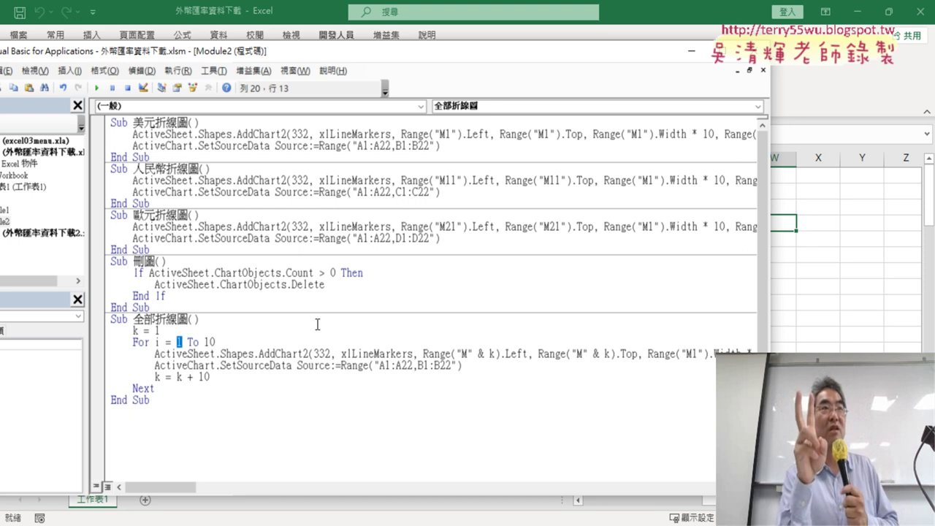
left_click(417, 367)
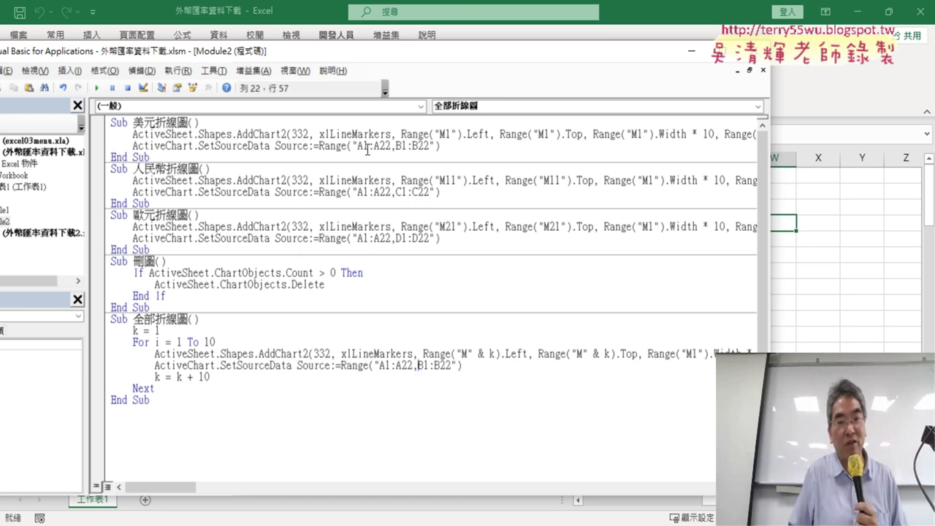
left_click_drag(395, 192, 402, 192)
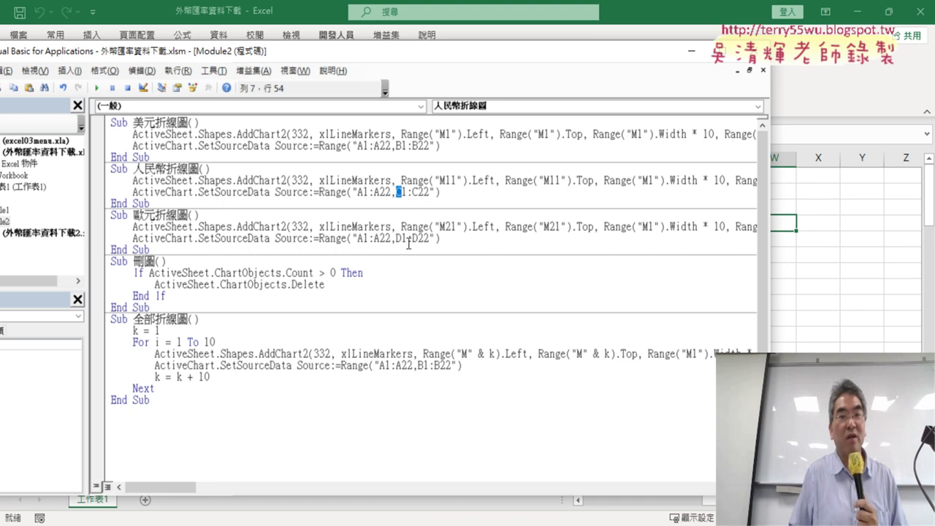
left_click_drag(395, 238, 402, 238)
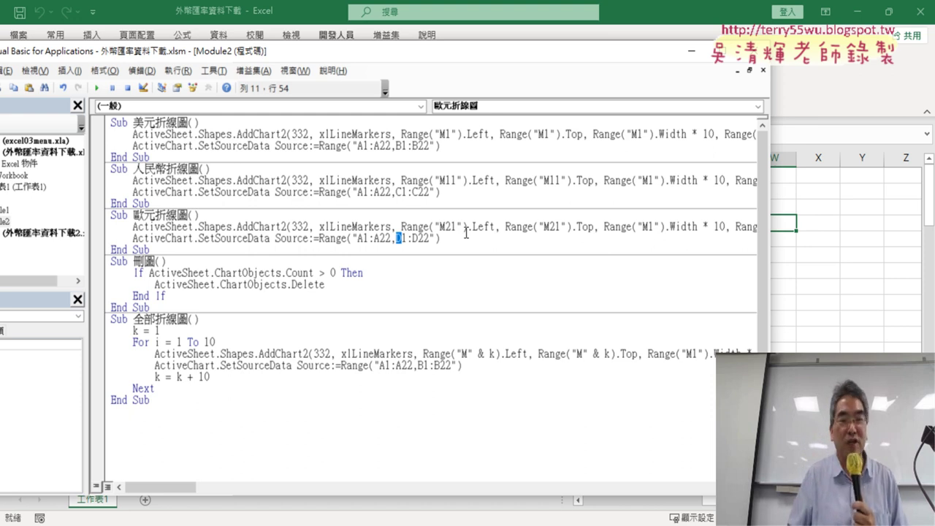
left_click(274, 341)
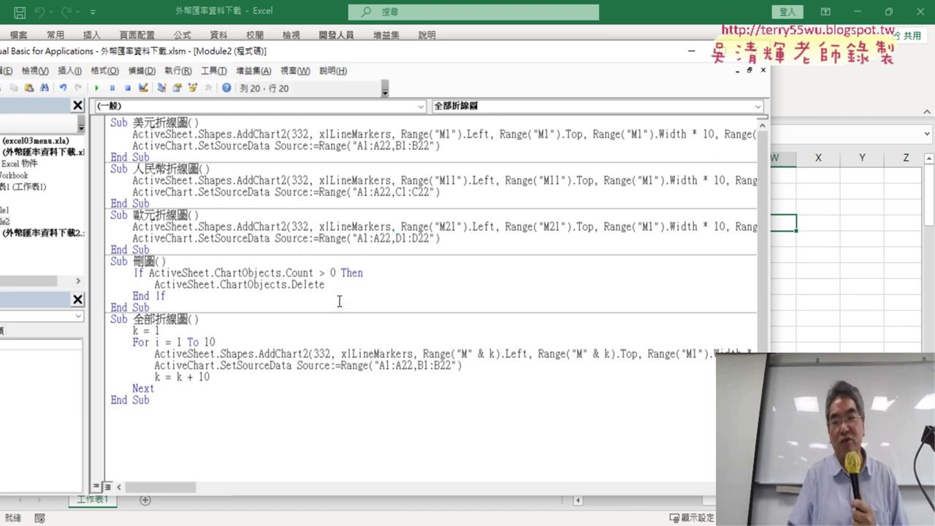
- Add 'col = Mid("BCDEFGHIJK", i, 1)' as the first line inside the loop
key("Return")
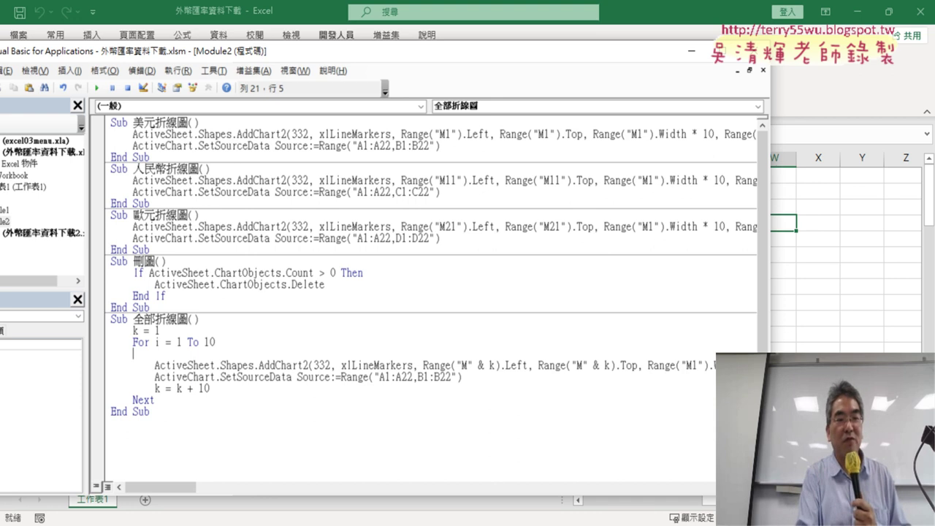
type("c")
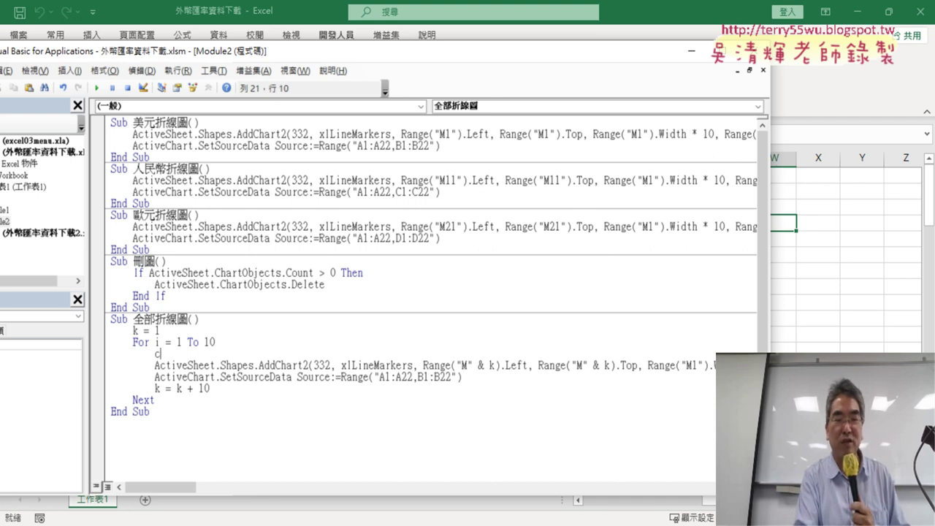
type("ol")
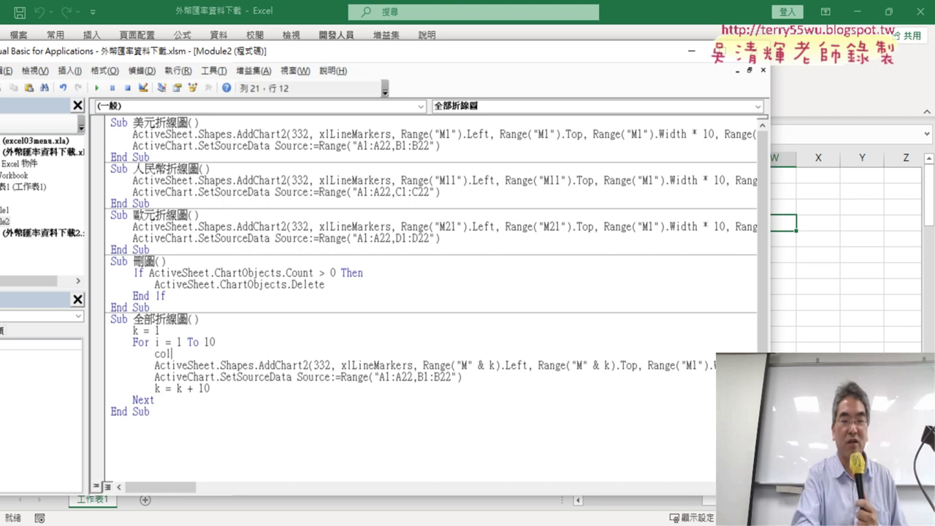
type("=")
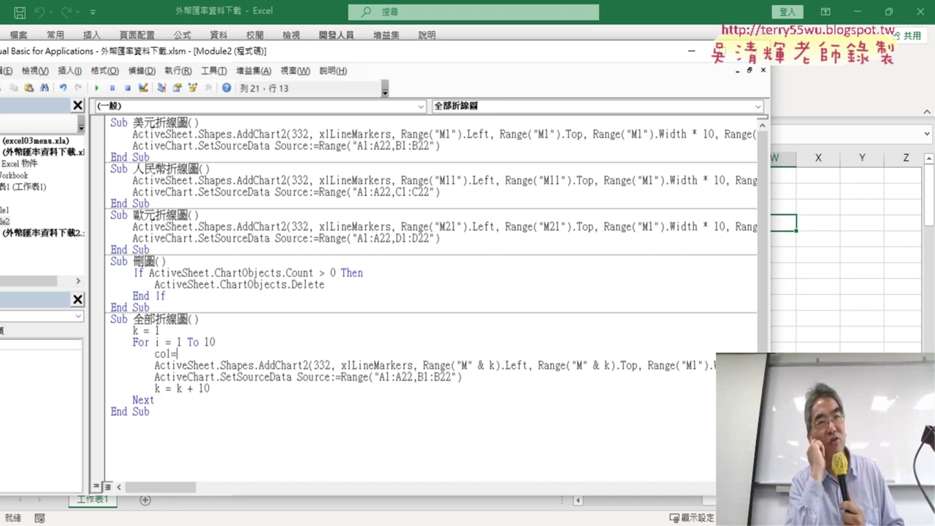
type("m")
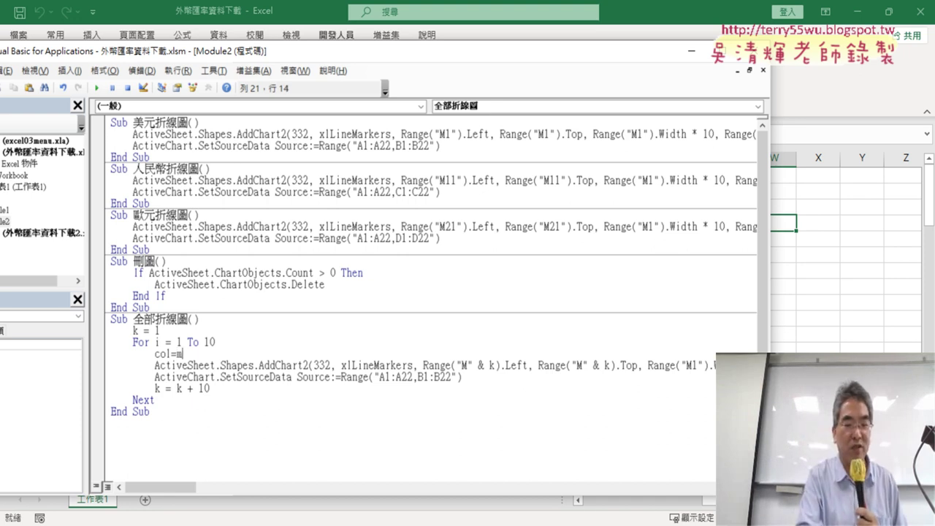
type("id")
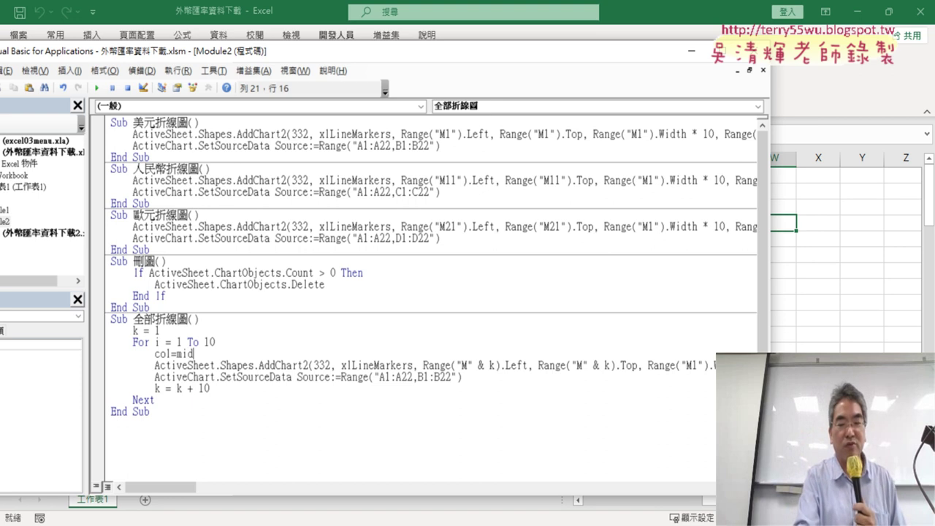
type("(")
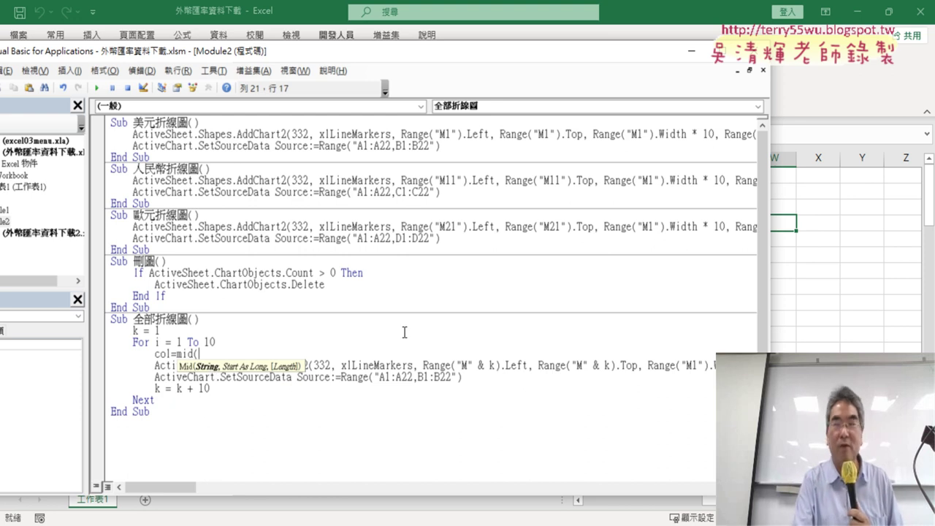
type("\"")
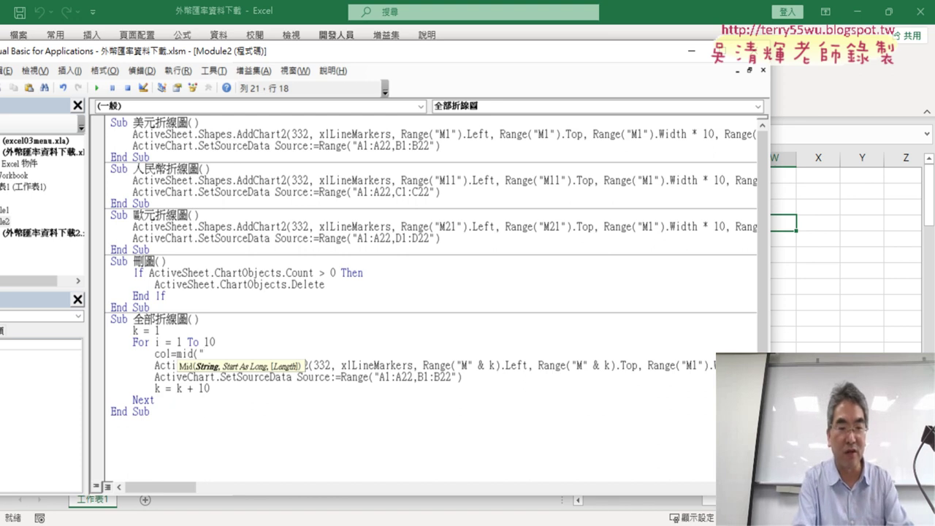
type("BCD")
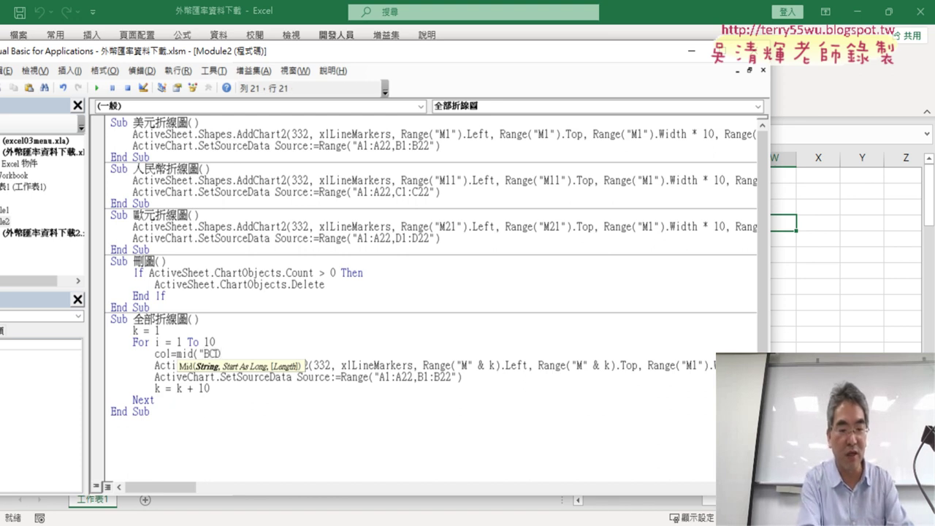
type("EFGH")
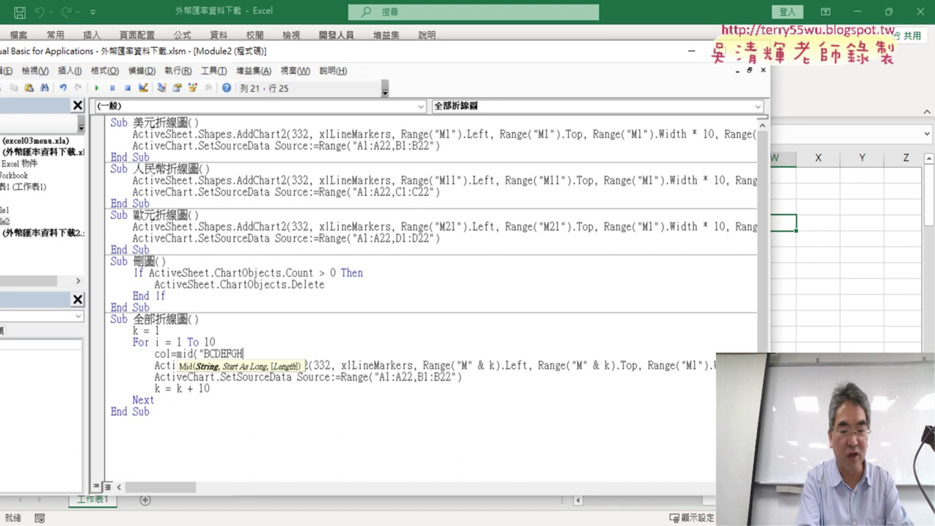
type("IJK")
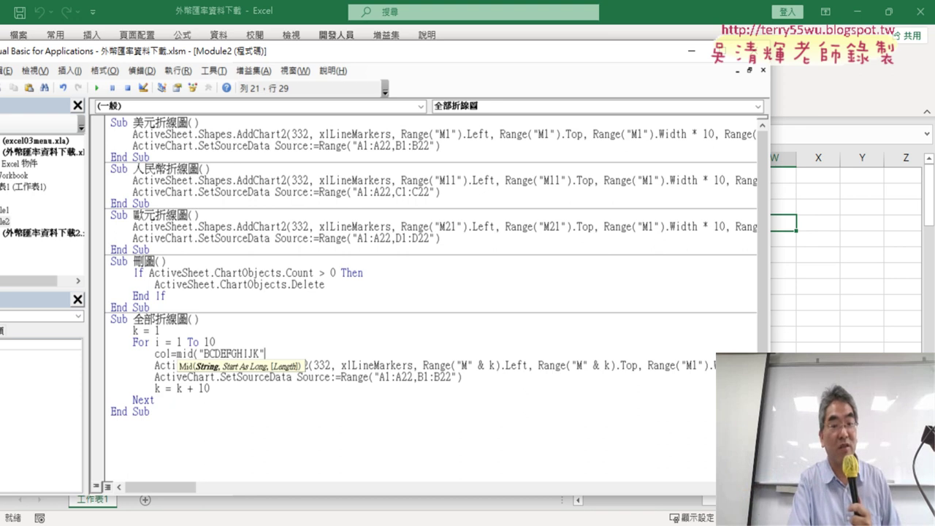
type(",")
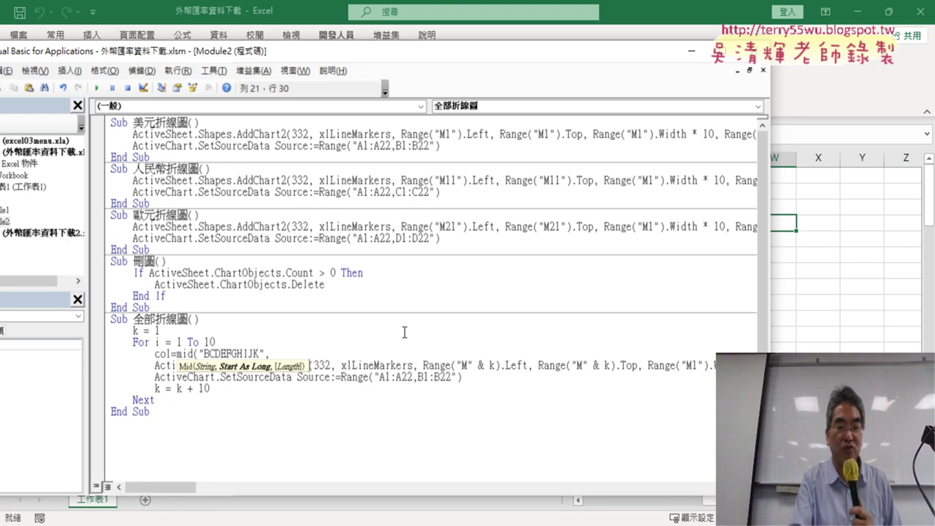
type("i")
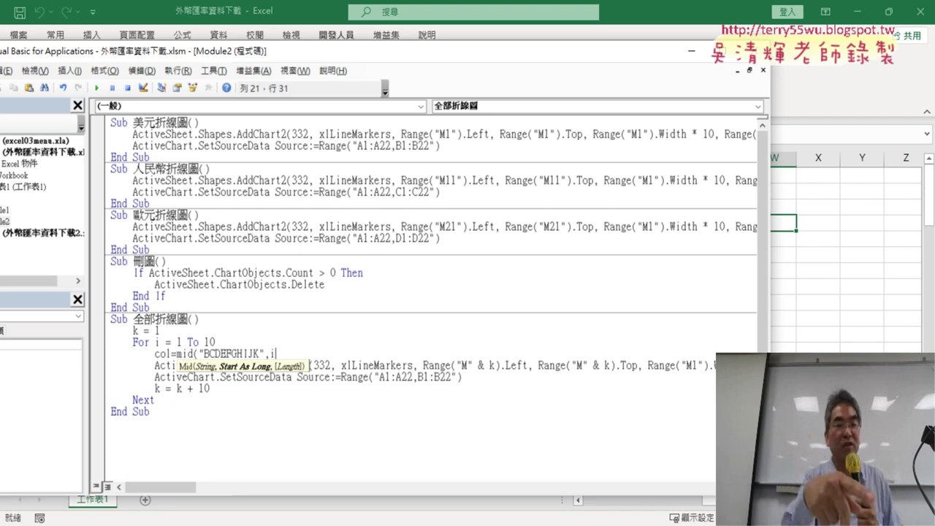
type(",")
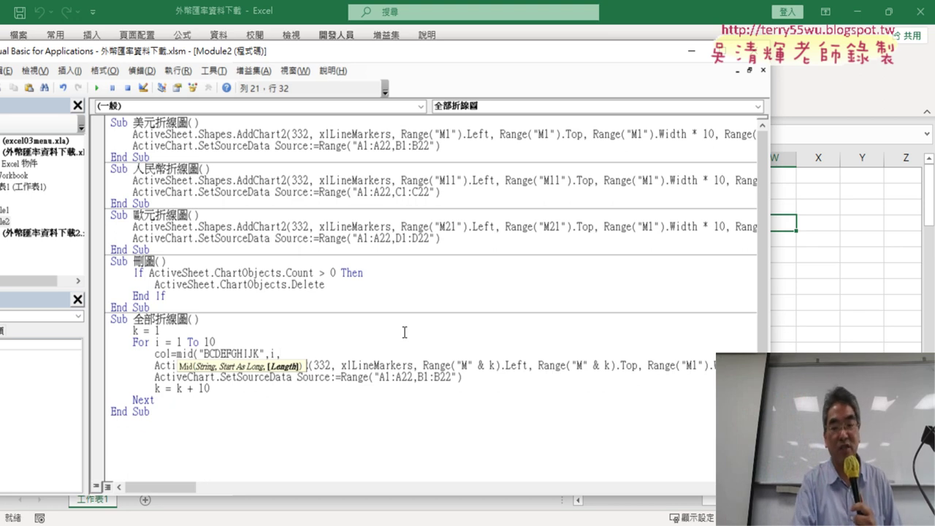
type("1")
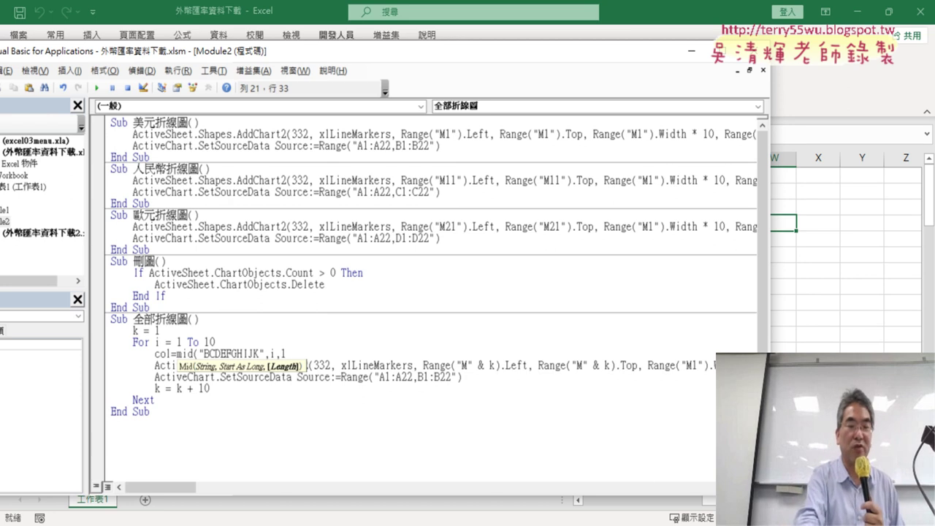
type(")")
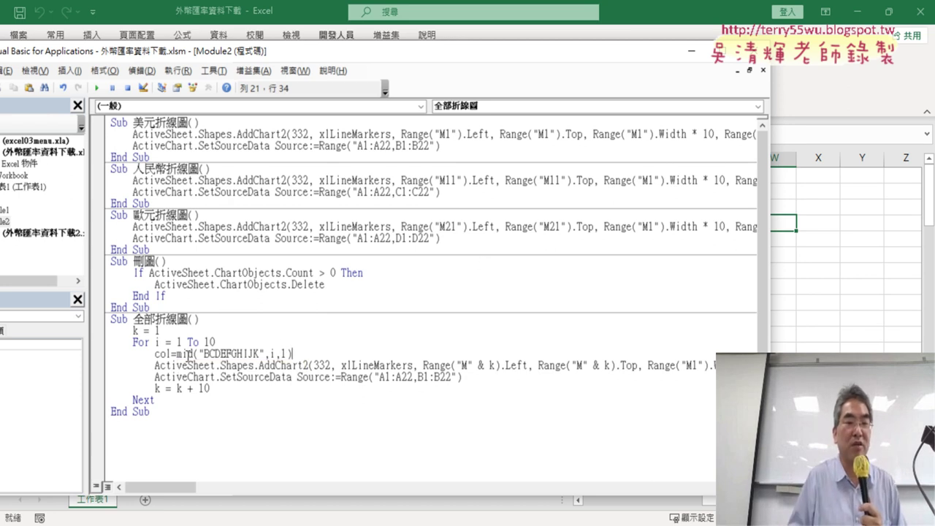
- Highlight i, the BCDEFGHIJK string, its letter B, col, and the B in B1:B22
double_click(272, 354)
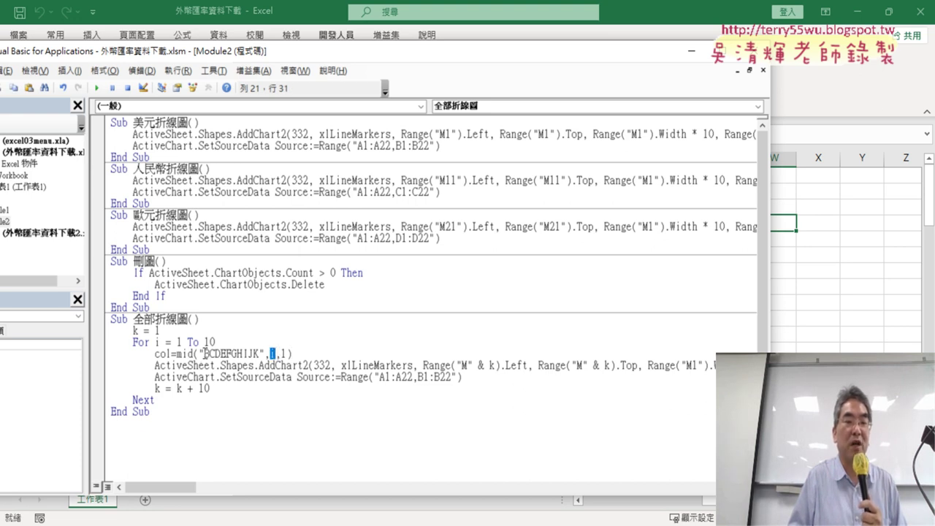
left_click_drag(205, 354, 259, 354)
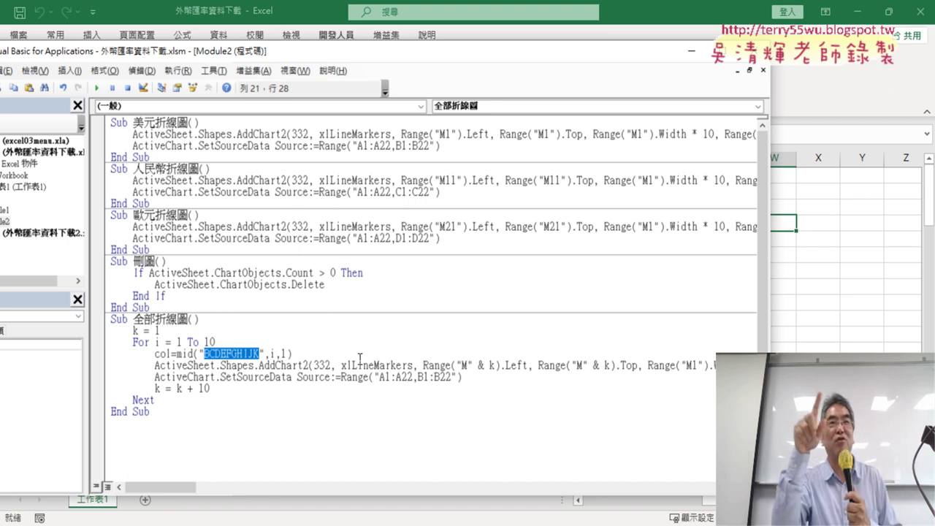
left_click(252, 377)
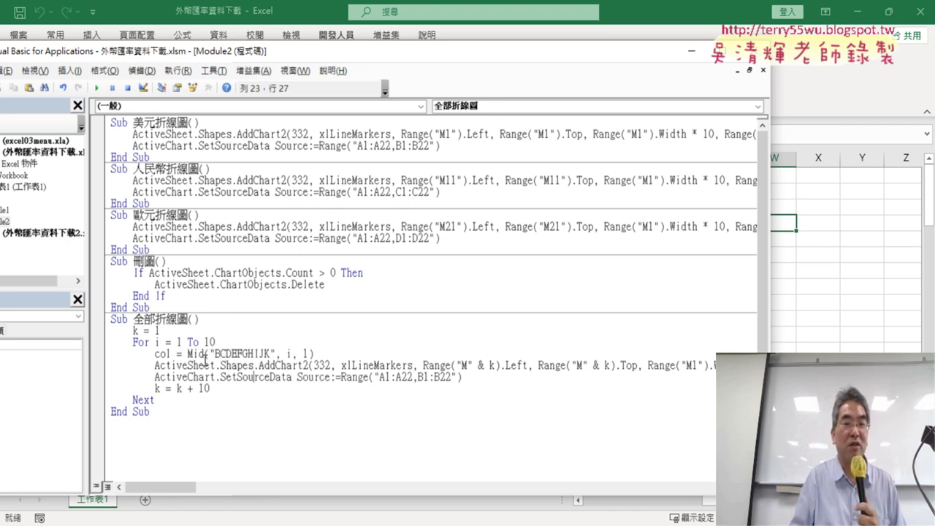
left_click_drag(215, 353, 221, 353)
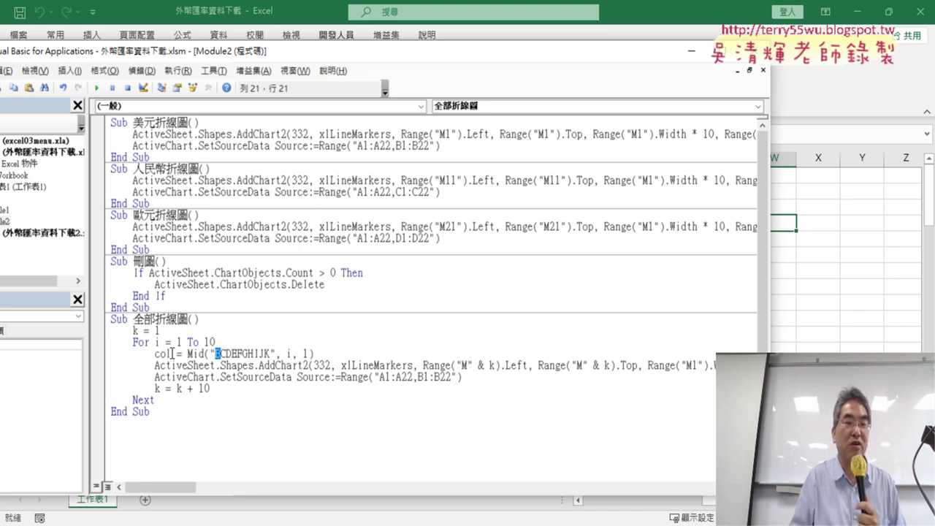
double_click(165, 354)
left_click_drag(222, 354, 214, 353)
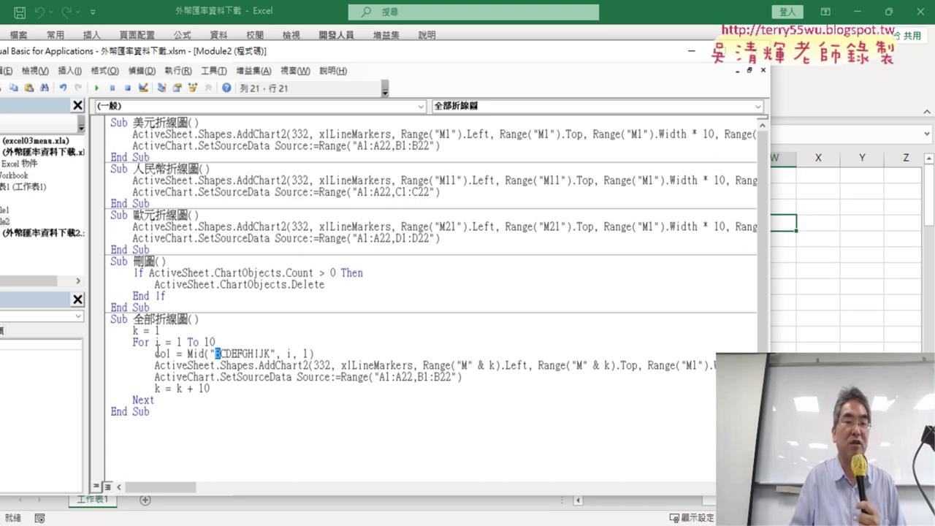
double_click(167, 354)
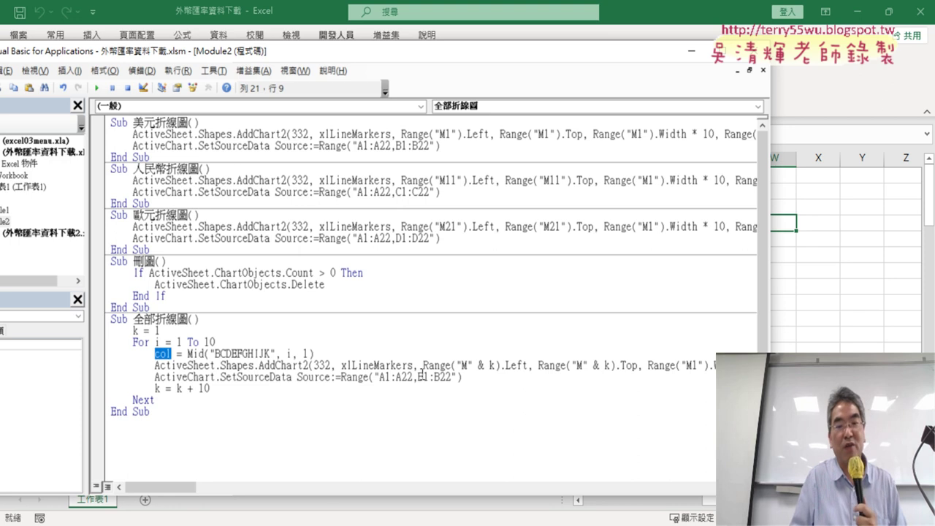
left_click_drag(417, 376, 441, 377)
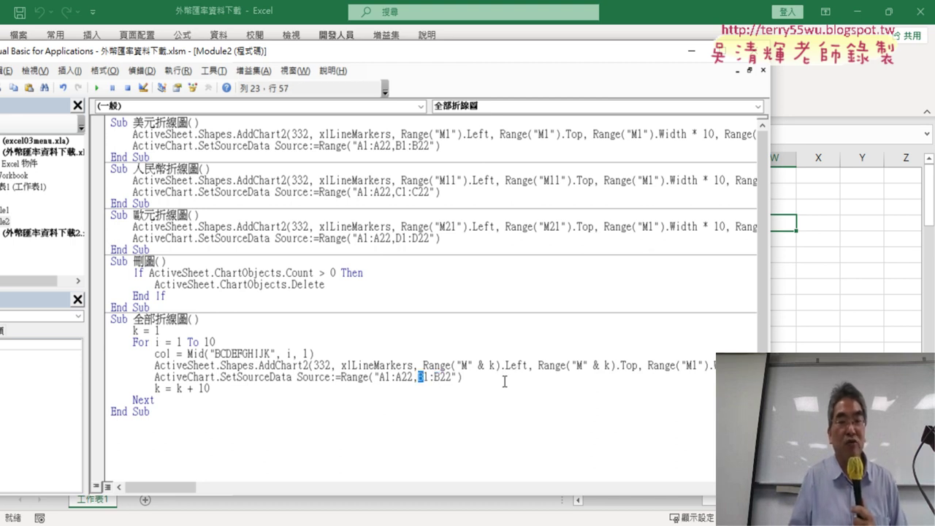
- Replace the first column letter in the source range with " & col & ", spaced around each &
left_click_drag(388, 376, 453, 377)
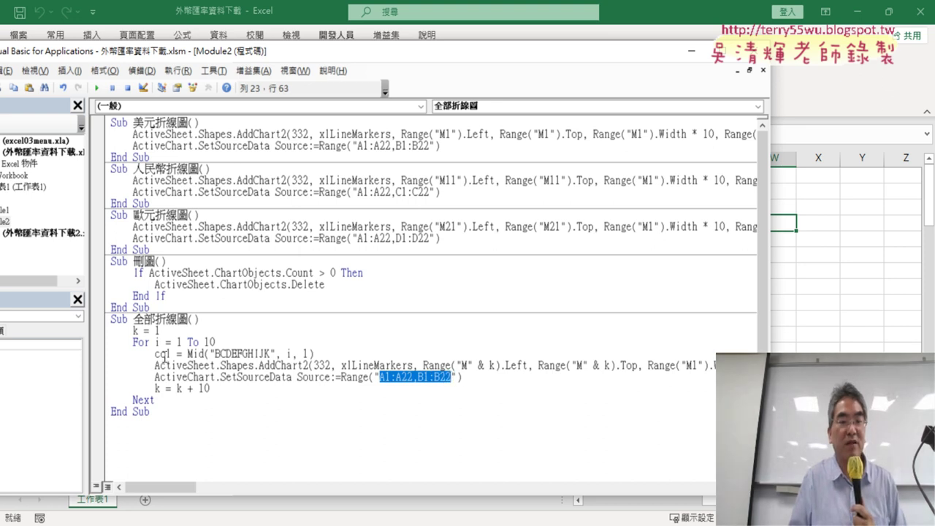
left_click(421, 377)
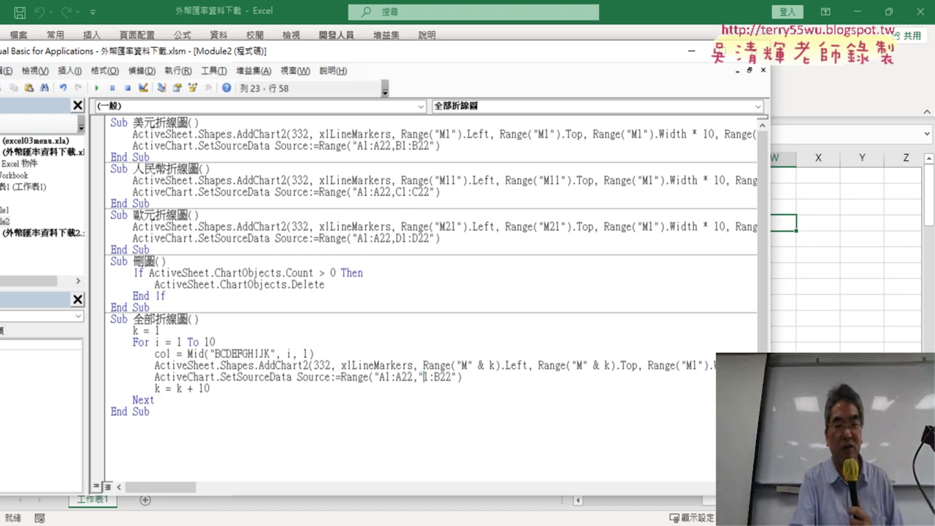
type("\"")
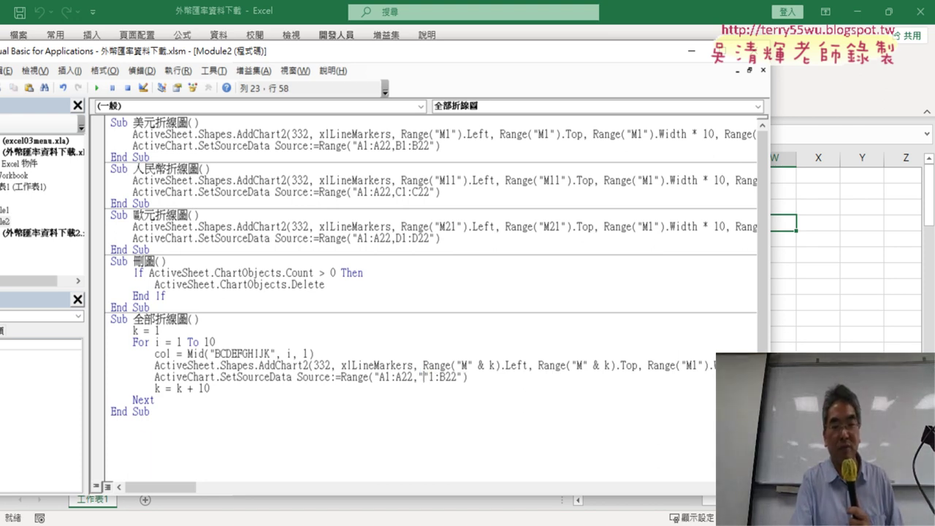
type("&&")
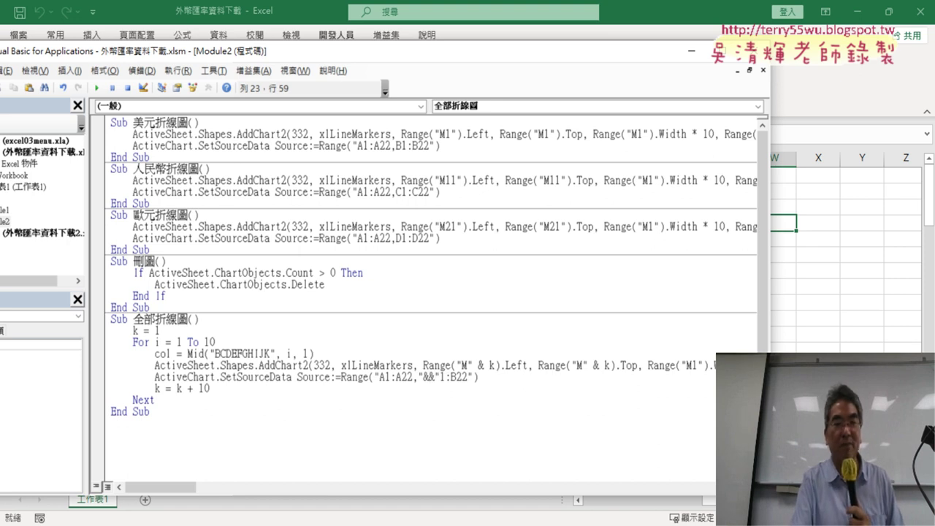
type("co")
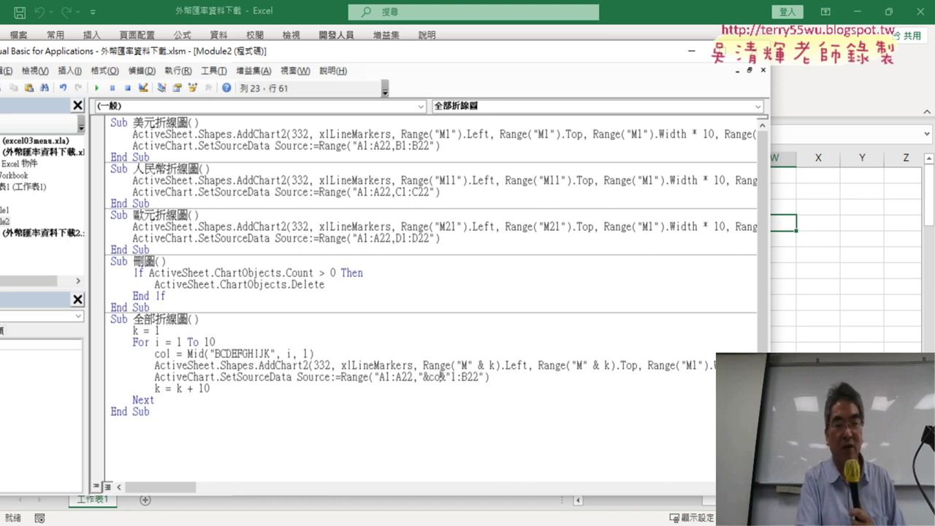
type("l")
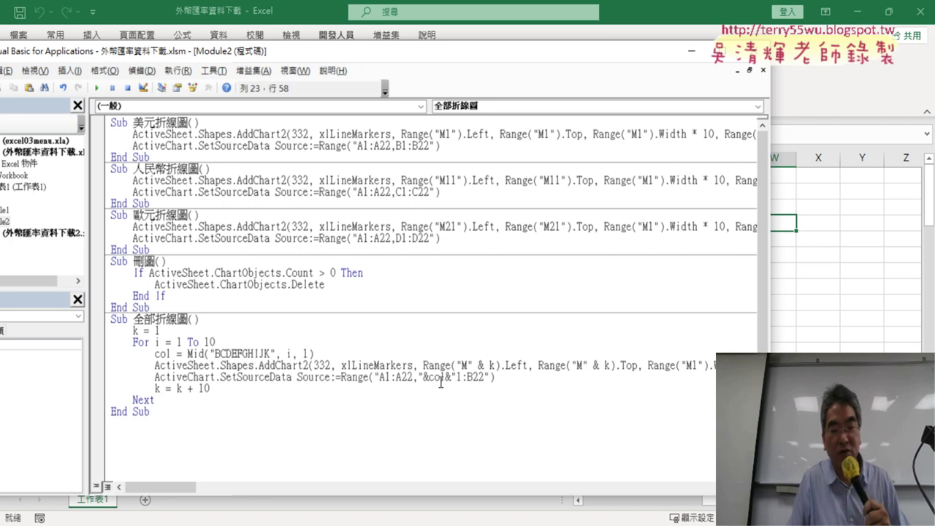
left_click(437, 377)
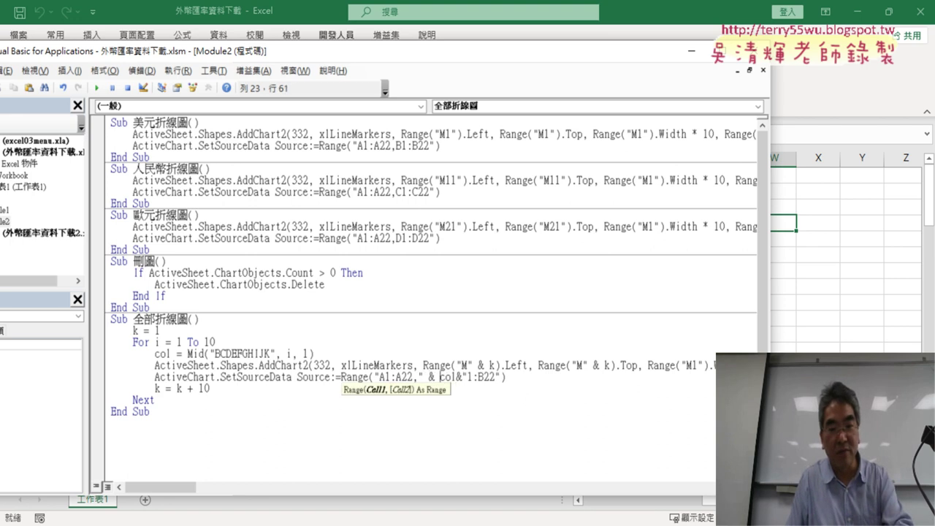
left_click(461, 377)
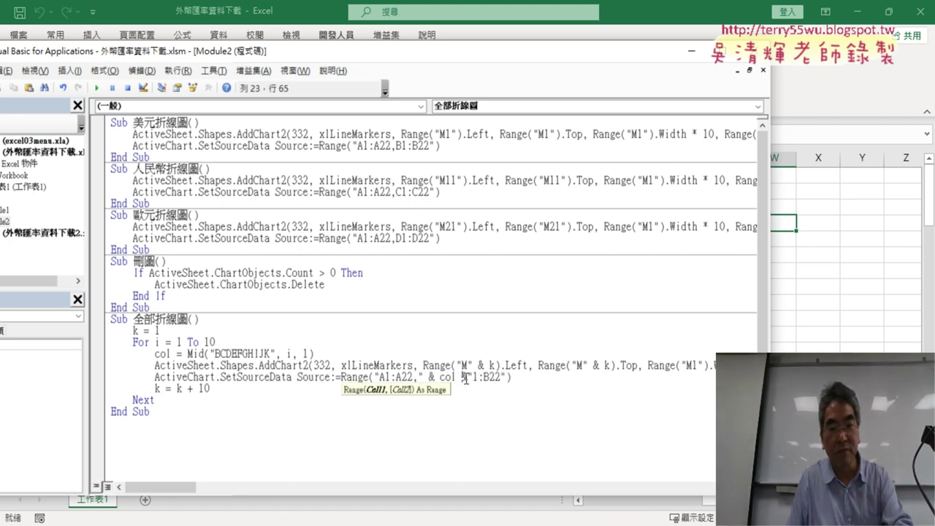
type("&")
left_click(468, 377)
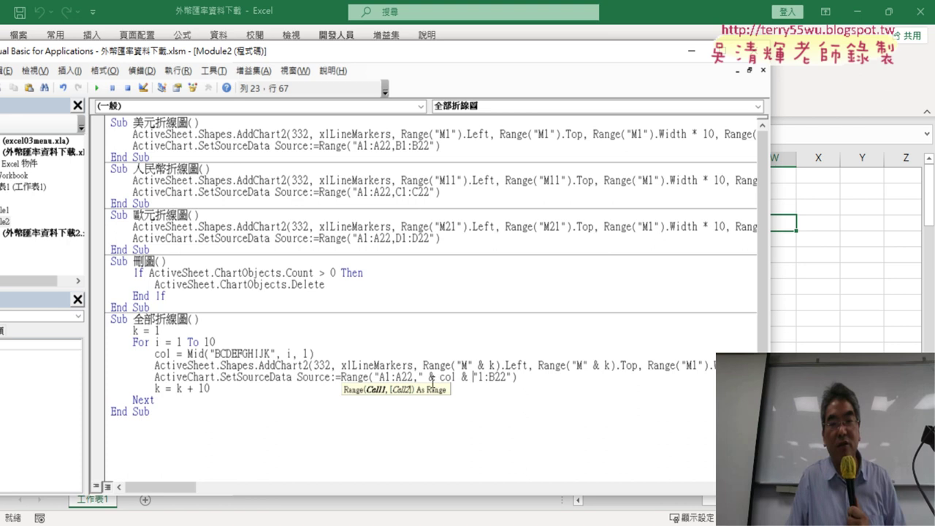
left_click_drag(420, 378, 475, 376)
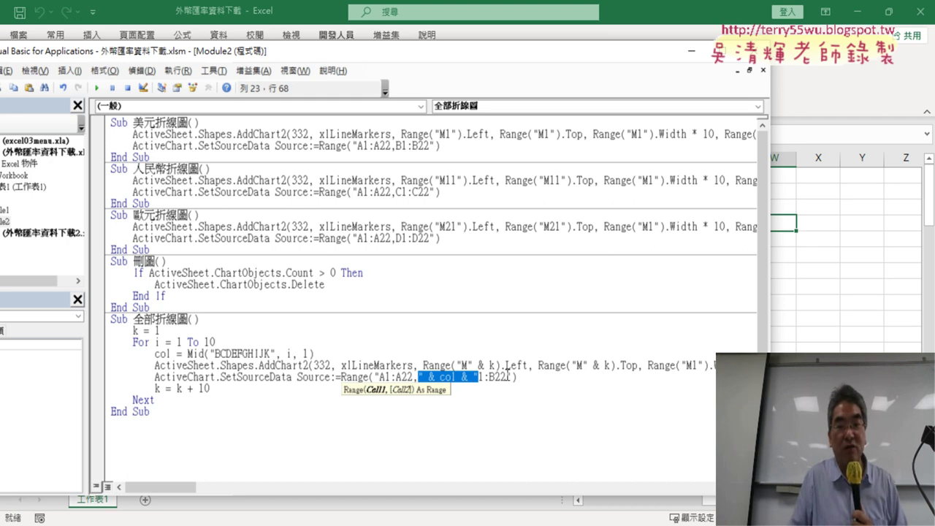
- Replace the B of B22 with " & col & " so the range ends col & "22"
left_click_drag(488, 378, 493, 378)
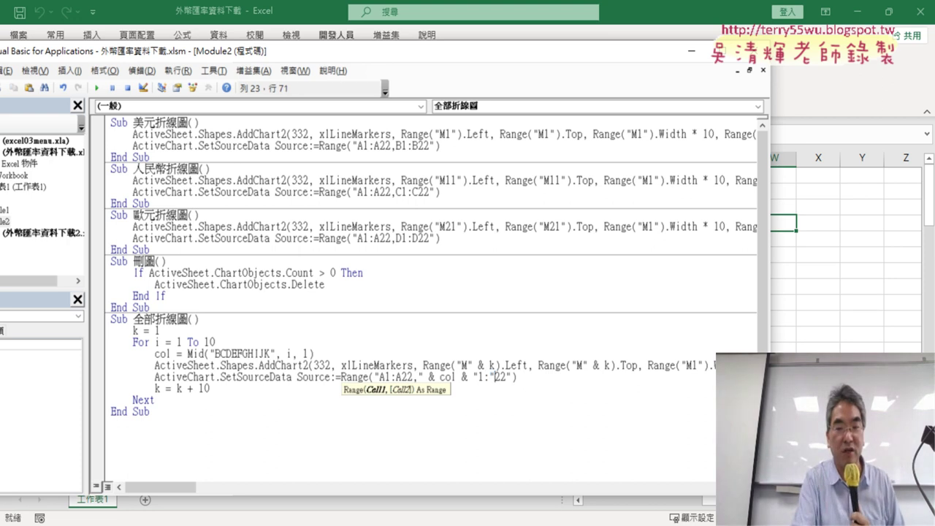
type("\"")
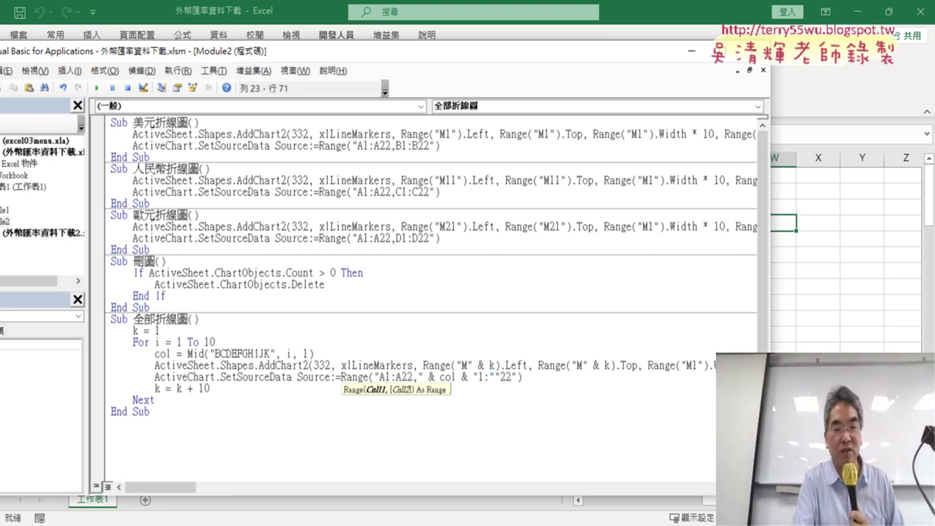
type("&&")
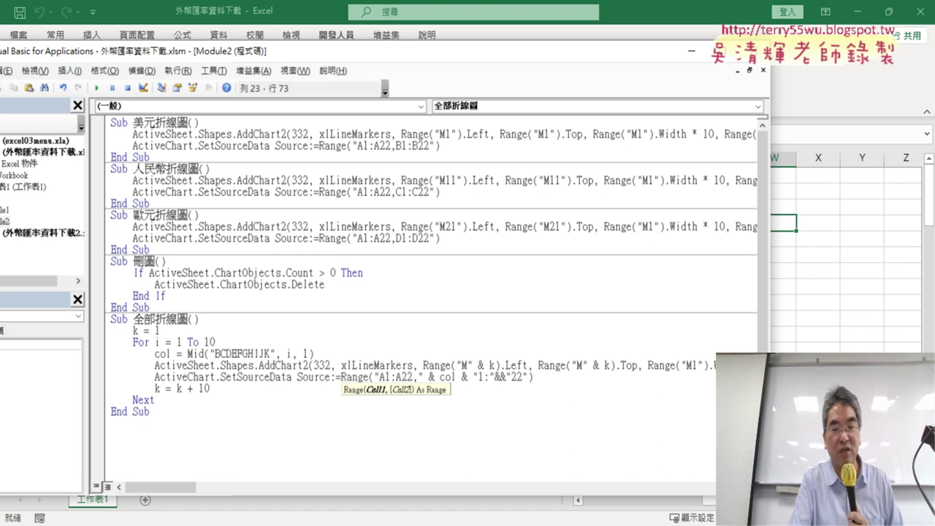
type("col")
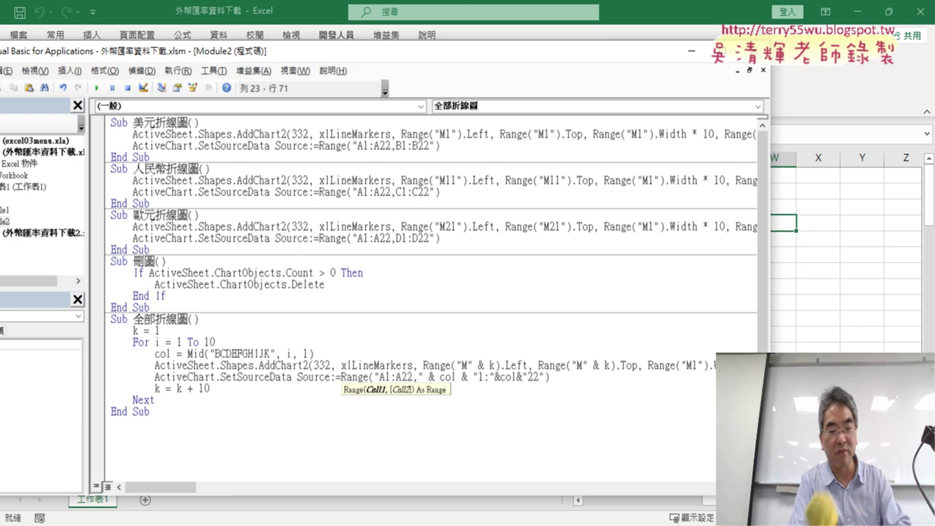
key("Right")
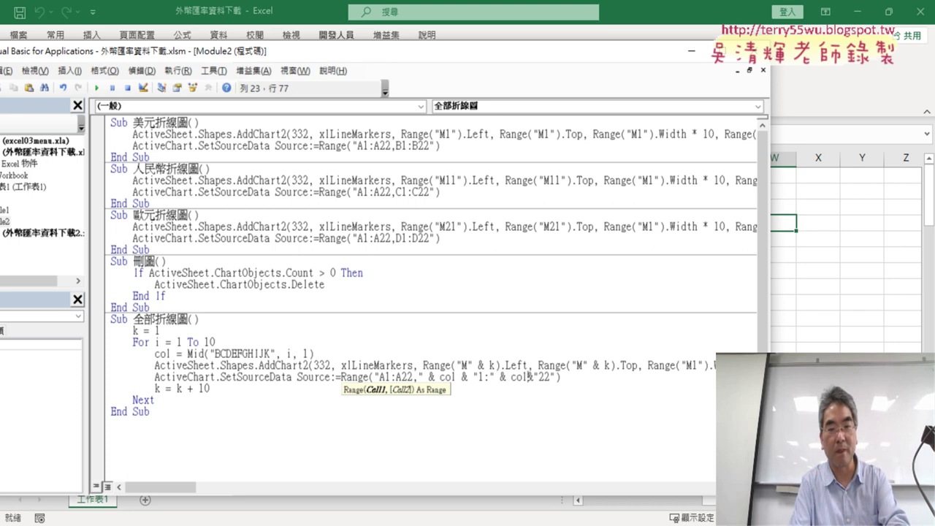
key("Right")
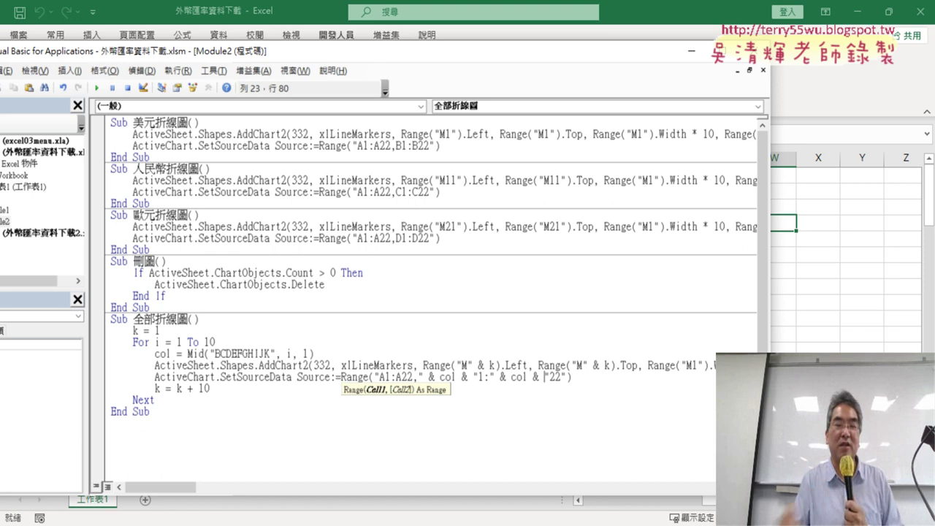
left_click(549, 320)
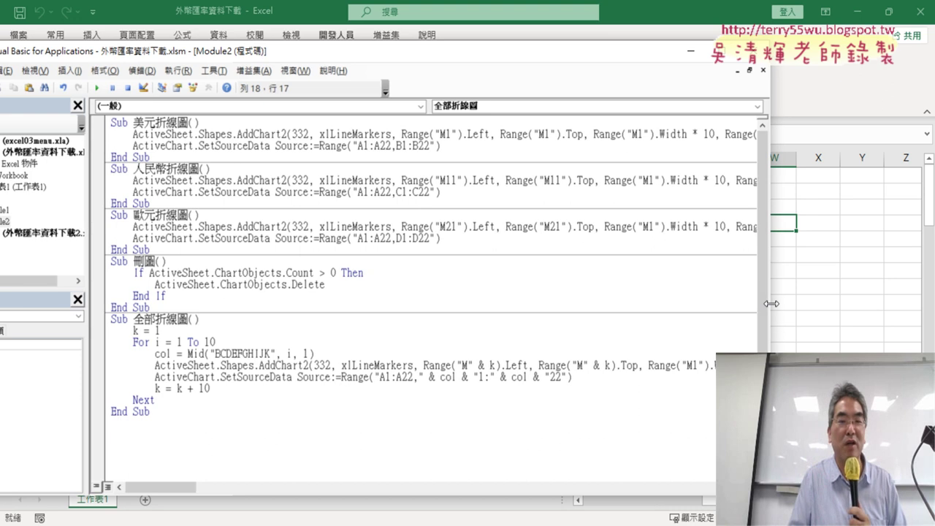
- Run the 刪圖 macro to delete all existing charts from the worksheet
left_click_drag(772, 304, 527, 311)
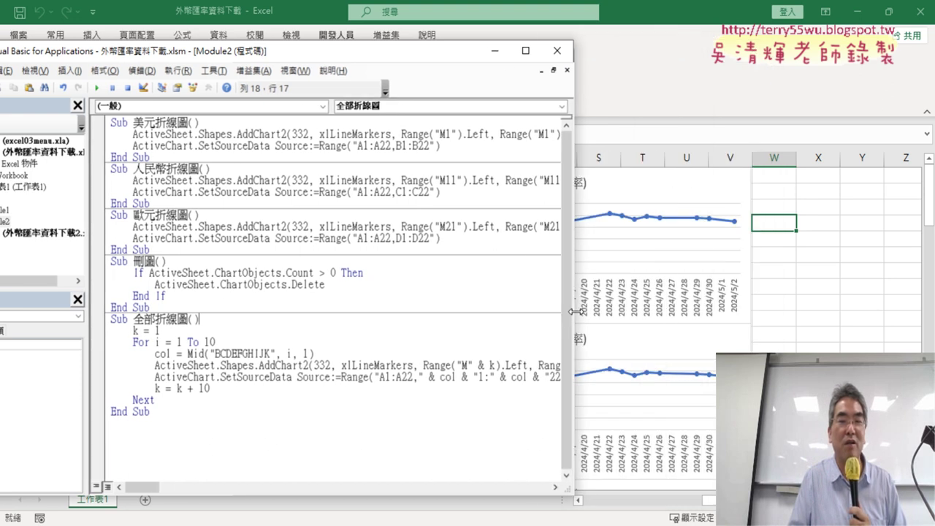
left_click(166, 285)
left_click(97, 88)
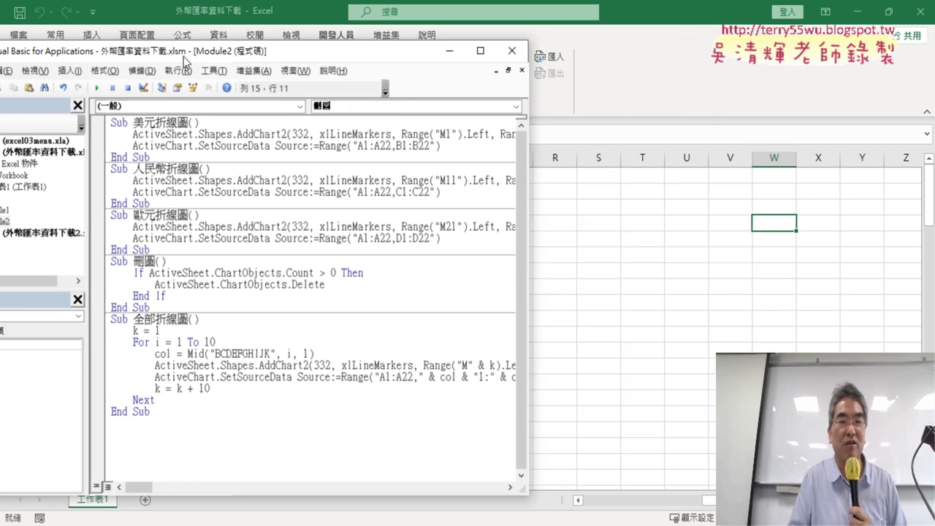
left_click_drag(185, 51, 438, 45)
key("alt+F11")
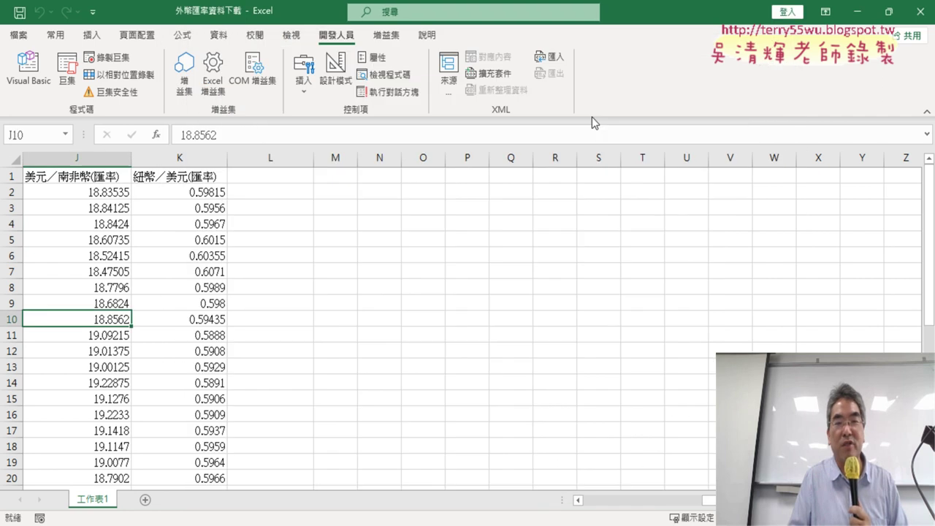
- Rearrange the code editor beside the sheet and run the 全部折線圖 macro
left_click(46, 81)
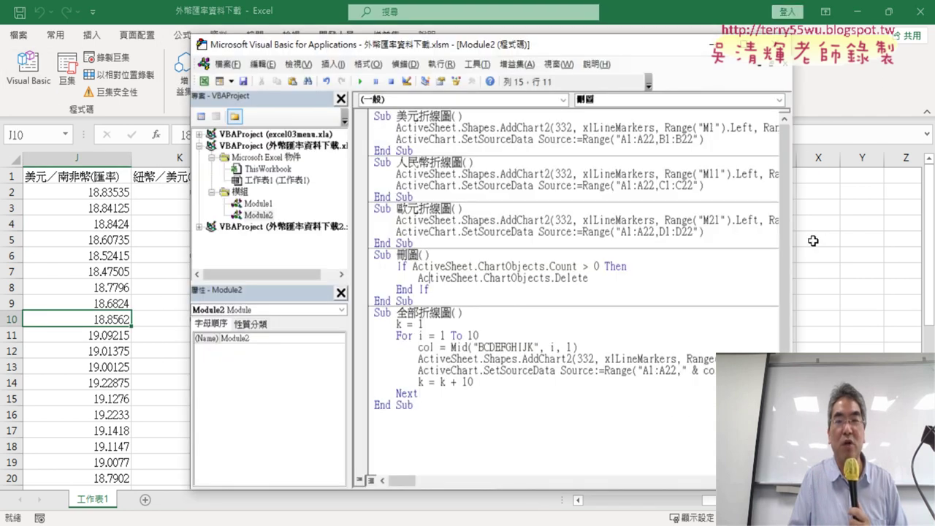
left_click_drag(349, 219, 234, 219)
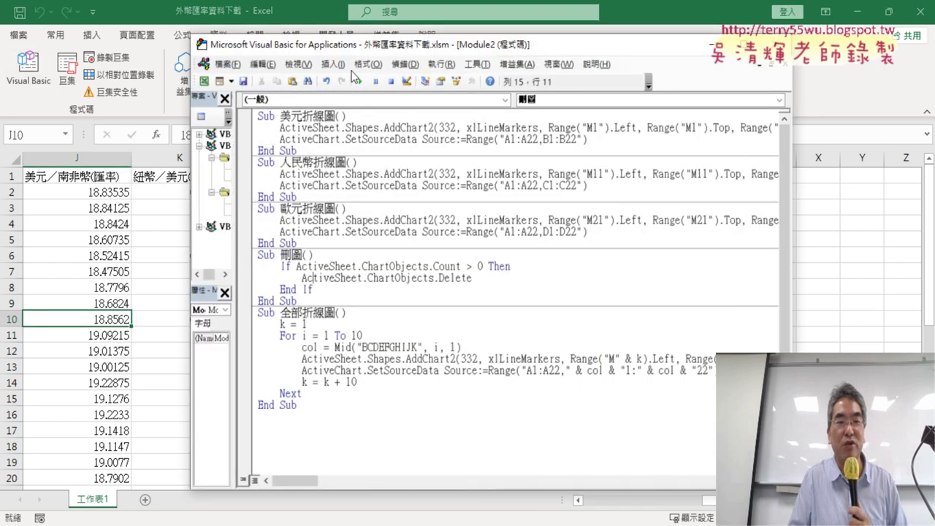
left_click_drag(359, 50, 167, 64)
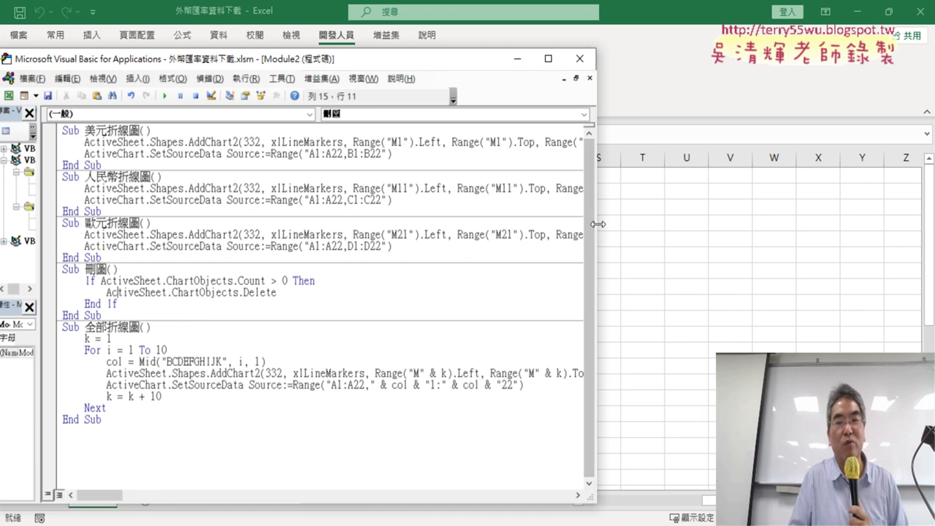
left_click_drag(595, 227, 409, 226)
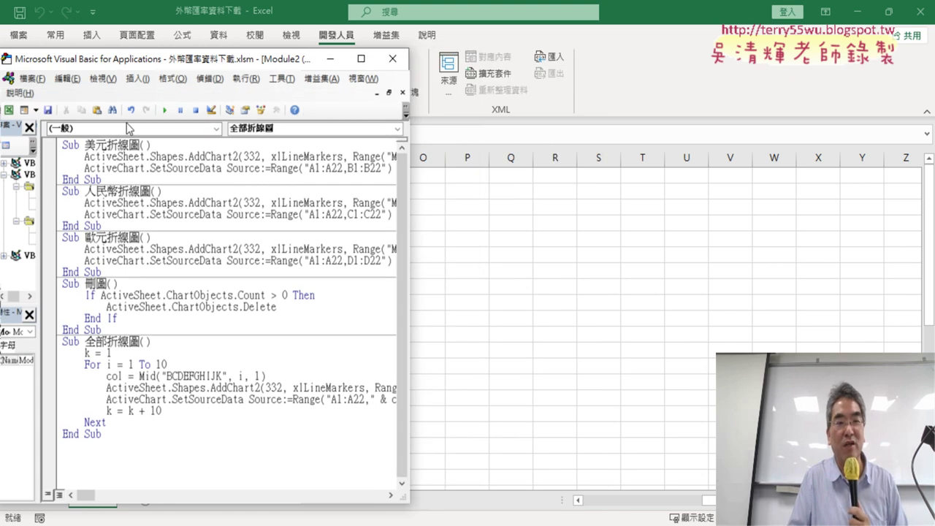
left_click(164, 109)
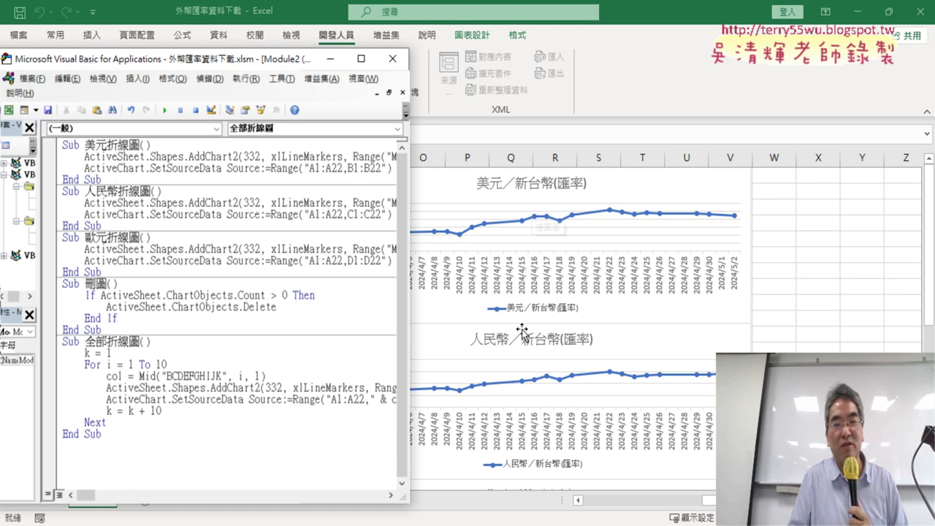
- Scroll down the worksheet through the ten generated currency line charts
left_click(794, 334)
scroll(795, 334, "down", 3)
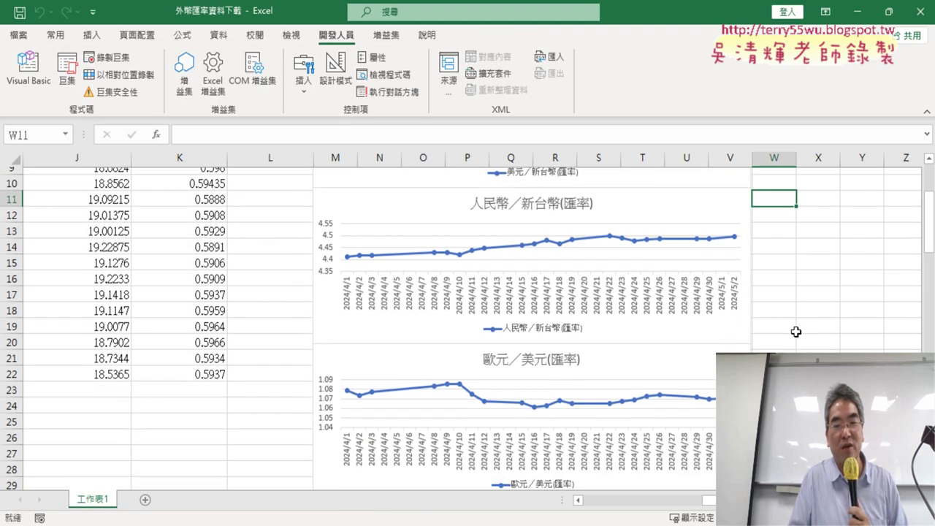
scroll(588, 314, "down", 3)
scroll(555, 304, "down", 2)
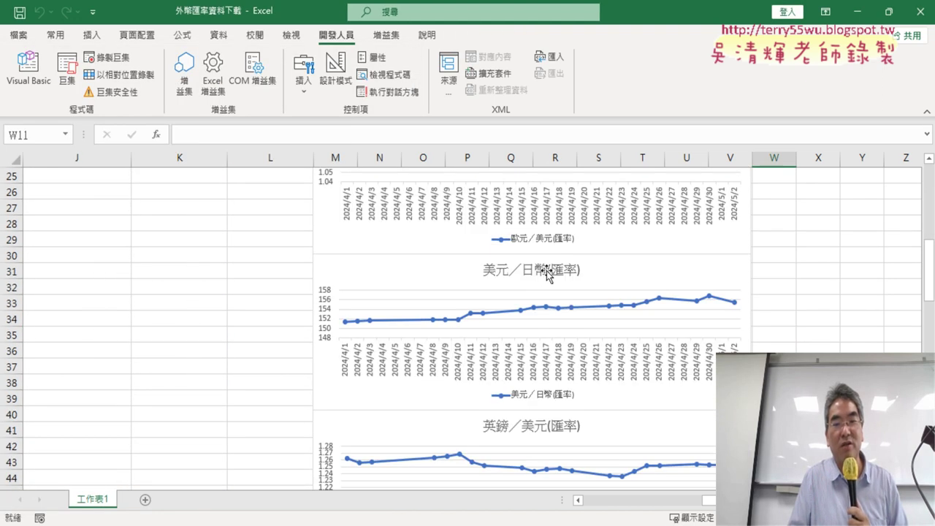
scroll(552, 274, "down", 2)
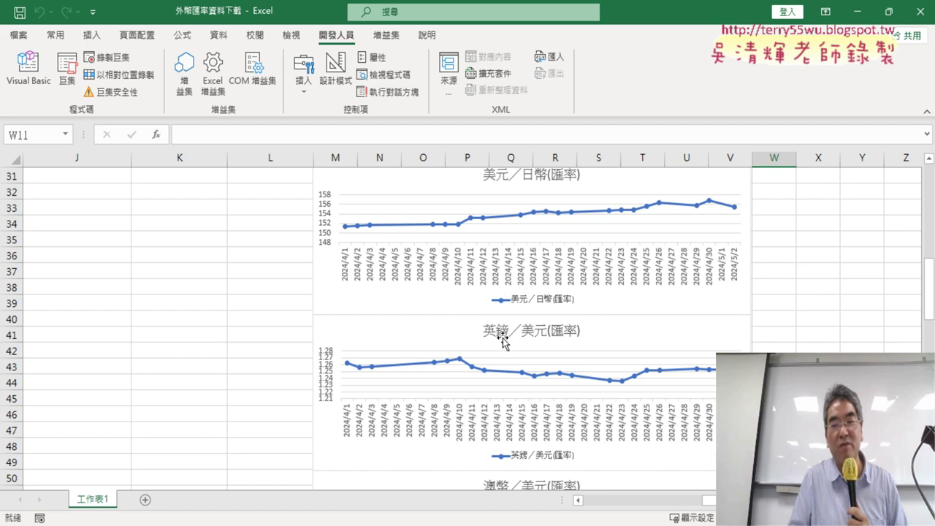
scroll(493, 345, "down", 2)
scroll(493, 346, "down", 5)
scroll(494, 343, "down", 4)
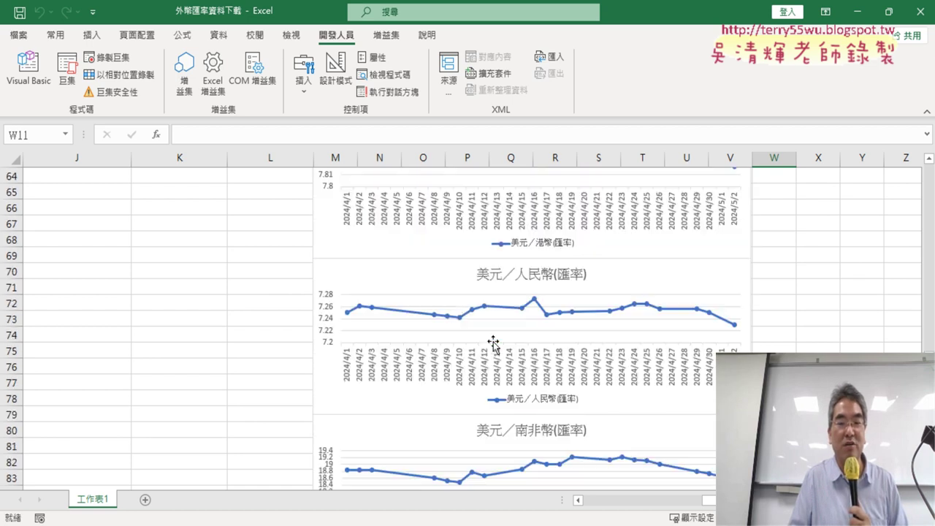
scroll(493, 344, "down", 4)
scroll(493, 344, "down", 2)
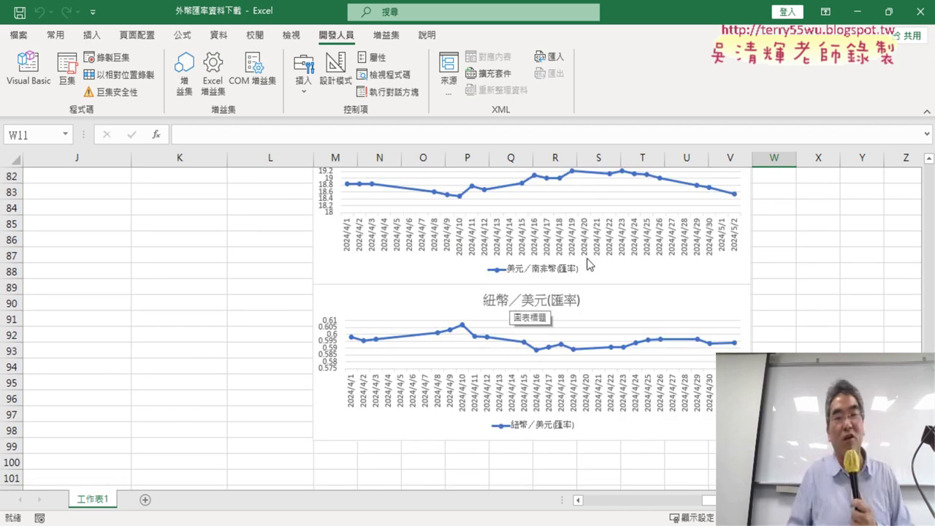
left_click(28, 67)
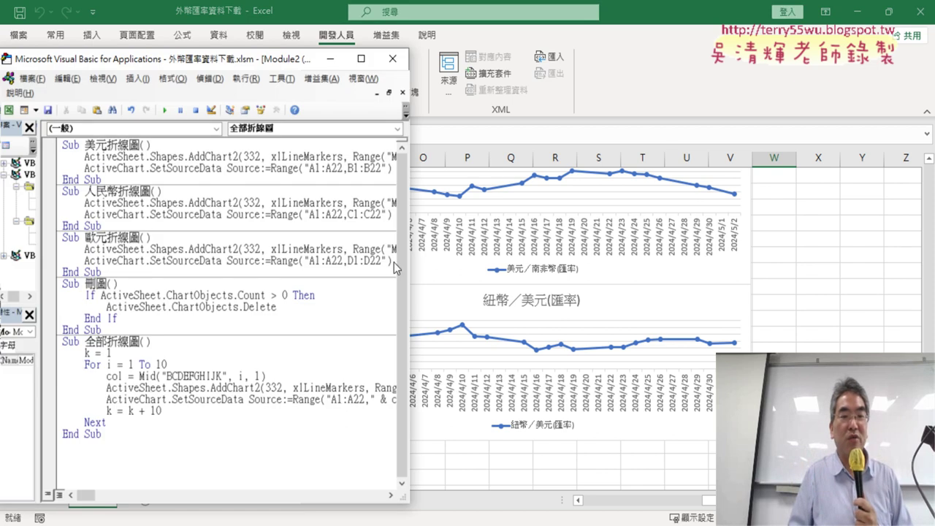
- Widen the code window and mark the Shapes call, the three chart macros and the For loop header
left_click_drag(408, 267, 908, 258)
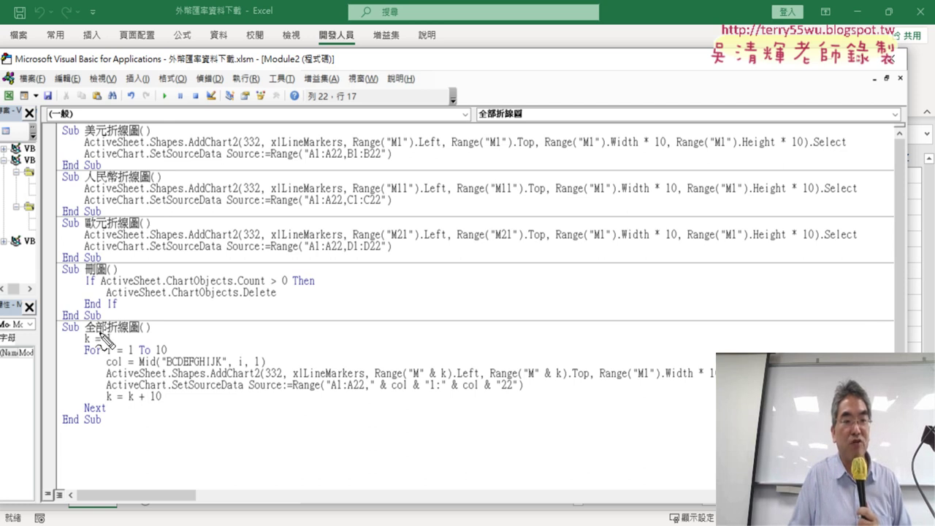
left_click_drag(152, 167, 195, 146)
mouse_move(56, 133)
left_mouse_down()
mouse_move(50, 316)
mouse_move(23, 338)
left_mouse_up()
left_click_drag(87, 354, 157, 351)
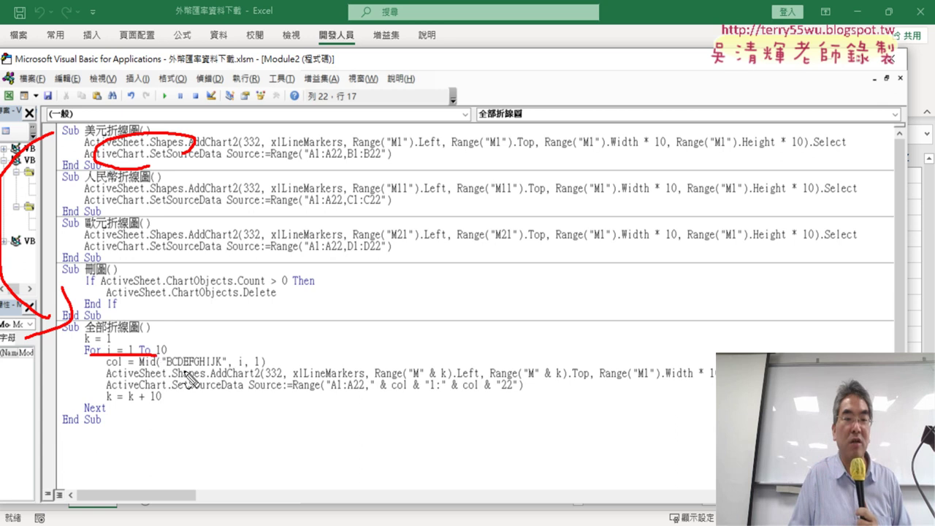
- Underline the & k positions, k = 1, the + 10 step, col and the Range concatenation
mouse_move(424, 380)
left_mouse_down()
mouse_move(447, 379)
mouse_move(447, 393)
left_mouse_up()
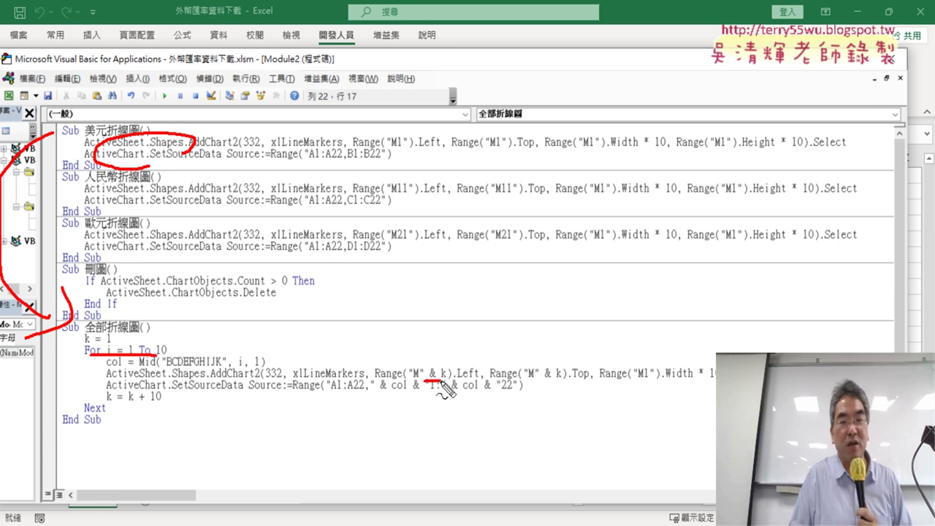
left_click_drag(542, 380, 564, 378)
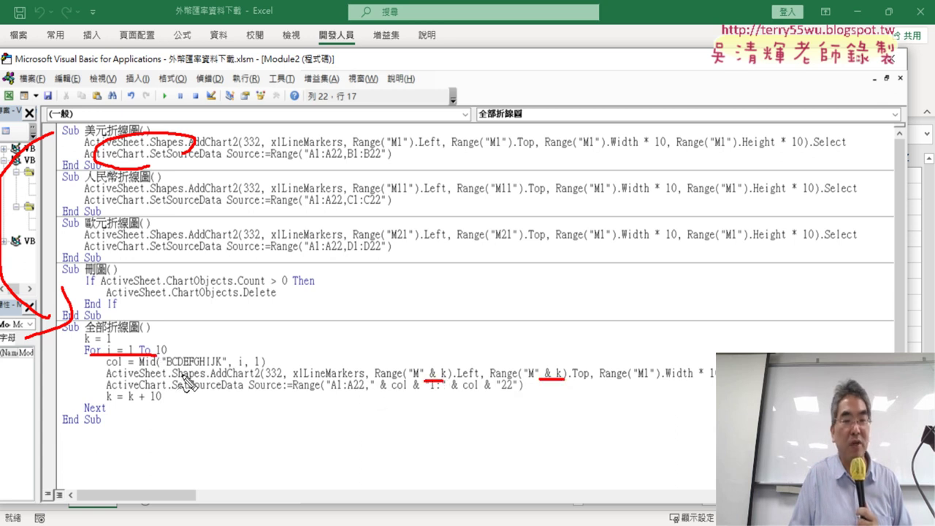
left_click_drag(84, 342, 109, 340)
mouse_move(136, 402)
left_mouse_down()
mouse_move(160, 400)
mouse_move(128, 400)
left_mouse_up()
left_click_drag(128, 368, 106, 368)
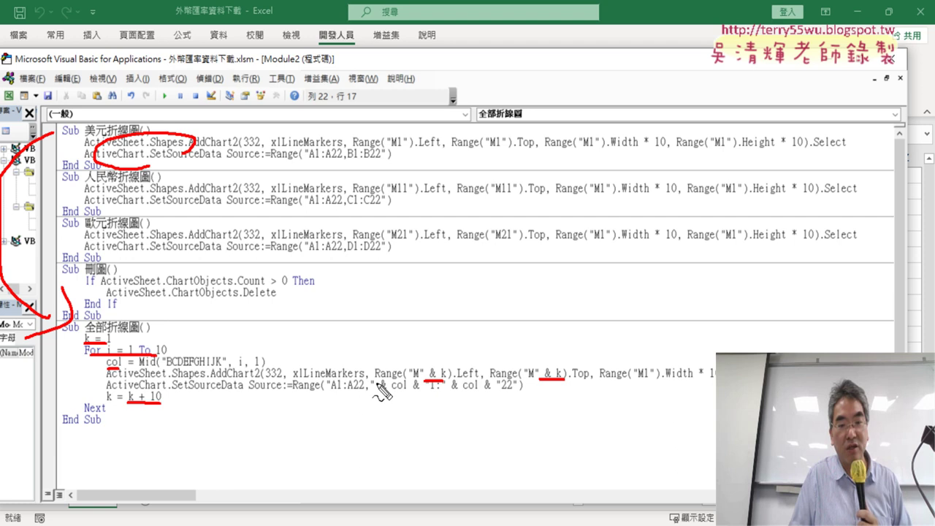
mouse_move(367, 378)
left_mouse_down()
mouse_move(367, 398)
mouse_move(398, 374)
mouse_move(438, 378)
mouse_move(426, 394)
mouse_move(369, 394)
left_mouse_up()
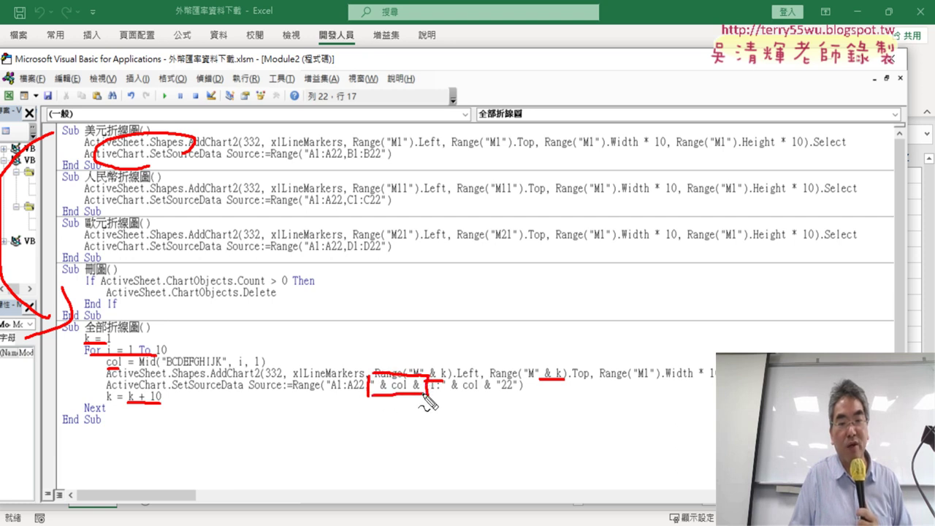